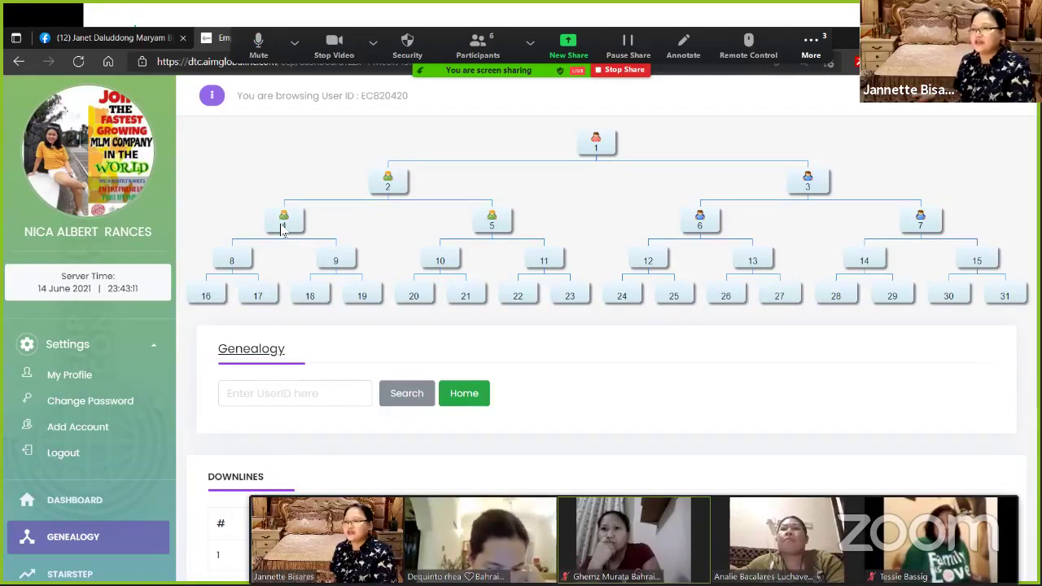
pyautogui.moveTo(283, 230)
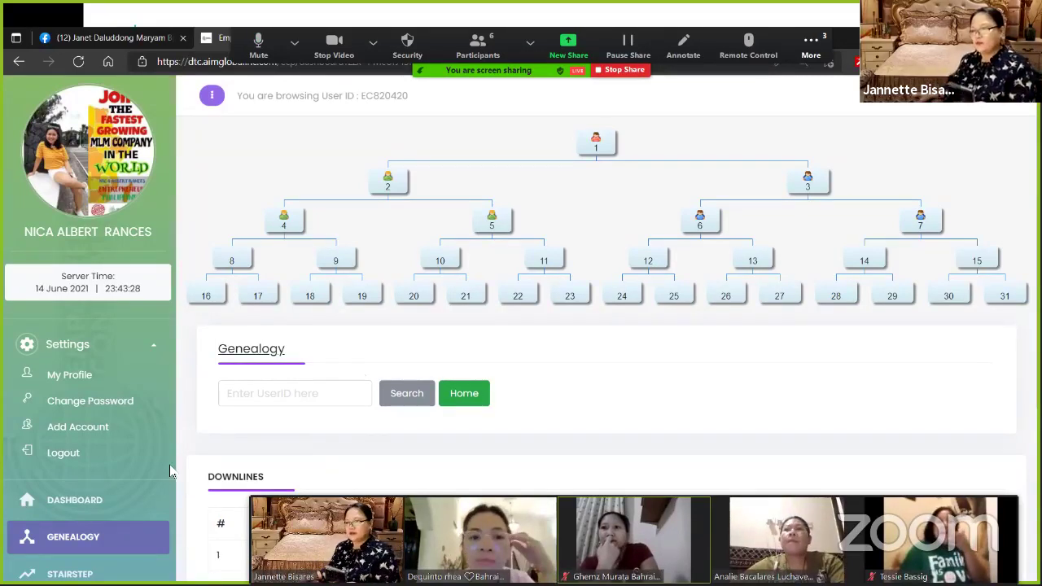
pyautogui.scroll(-3, 438, 320)
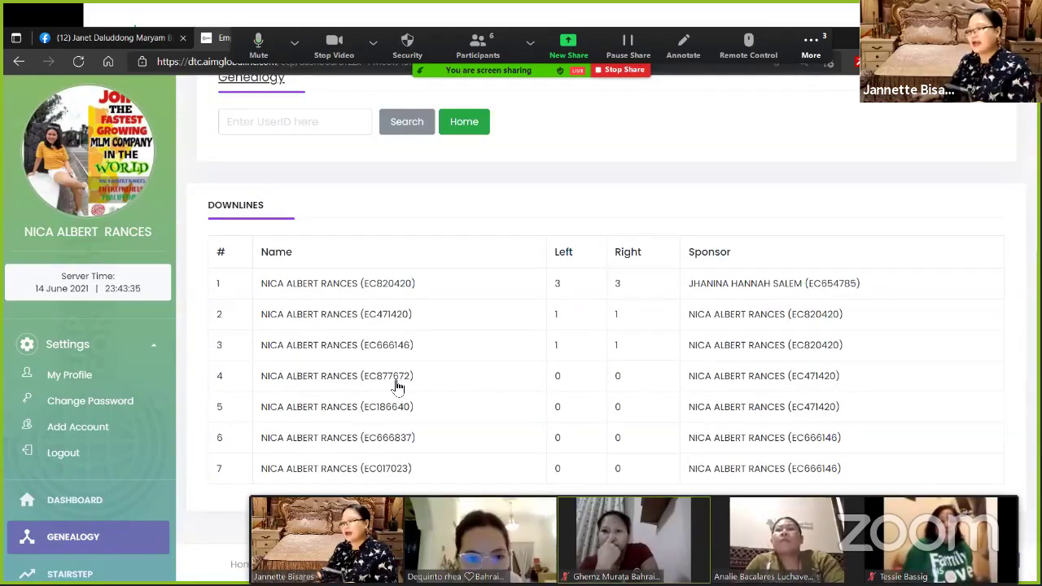
pyautogui.scroll(3, 403, 376)
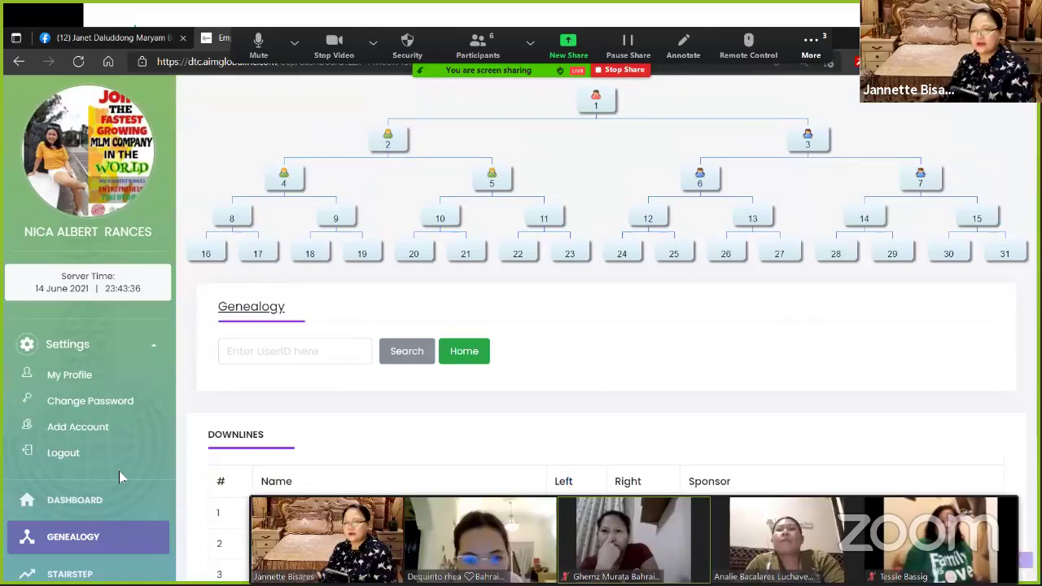
# Open the Add Account form, enter the sponsor's member ID and copy it
pyautogui.click(88, 431)
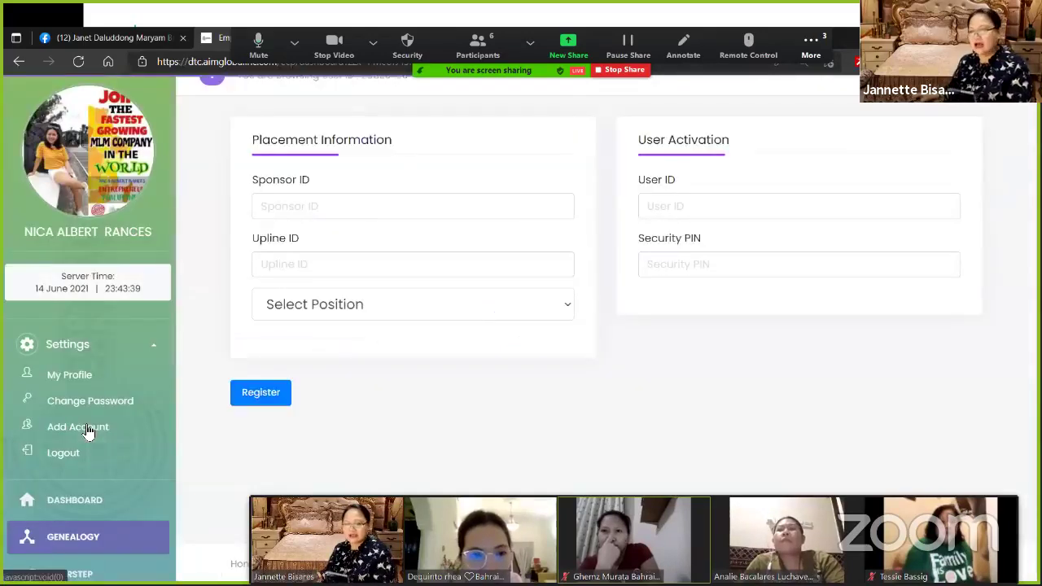
pyautogui.click(343, 205)
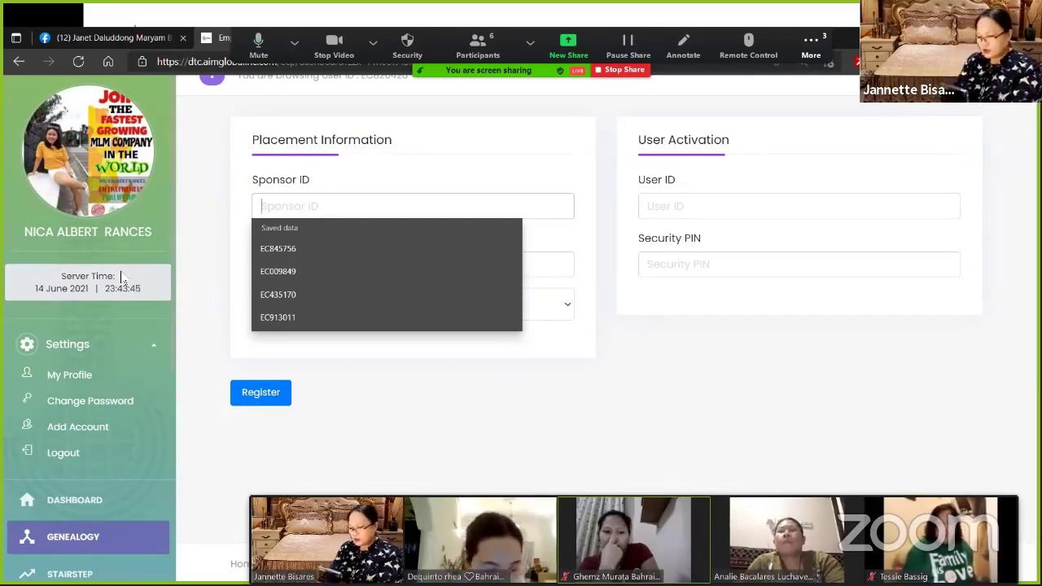
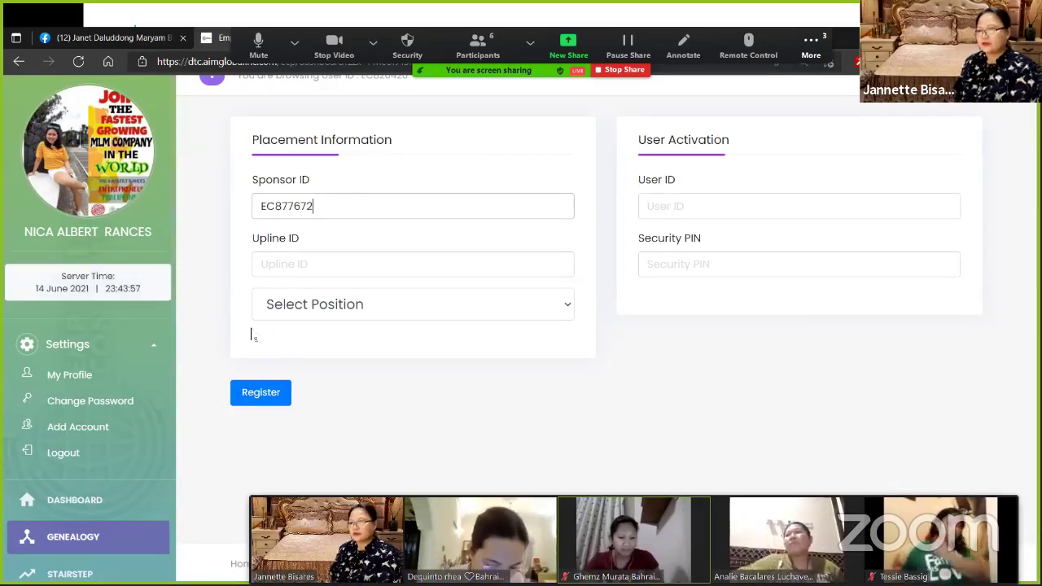
pyautogui.moveTo(317, 206); pyautogui.dragTo(262, 208)
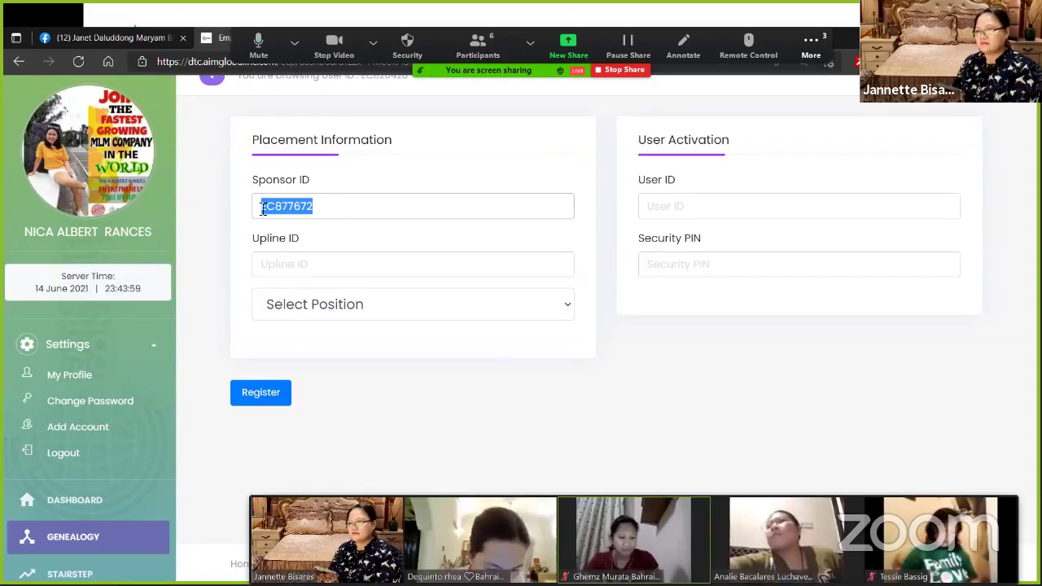
pyautogui.rightClick(276, 201)
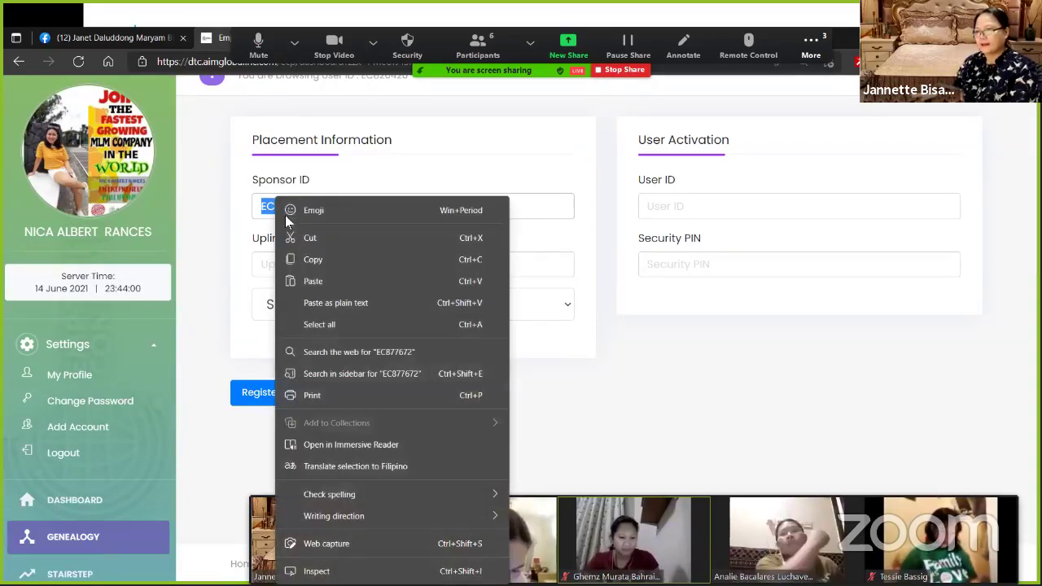
pyautogui.click(309, 259)
# Paste the sponsor's ID as the Upline ID and set the position to Left
pyautogui.click(308, 269)
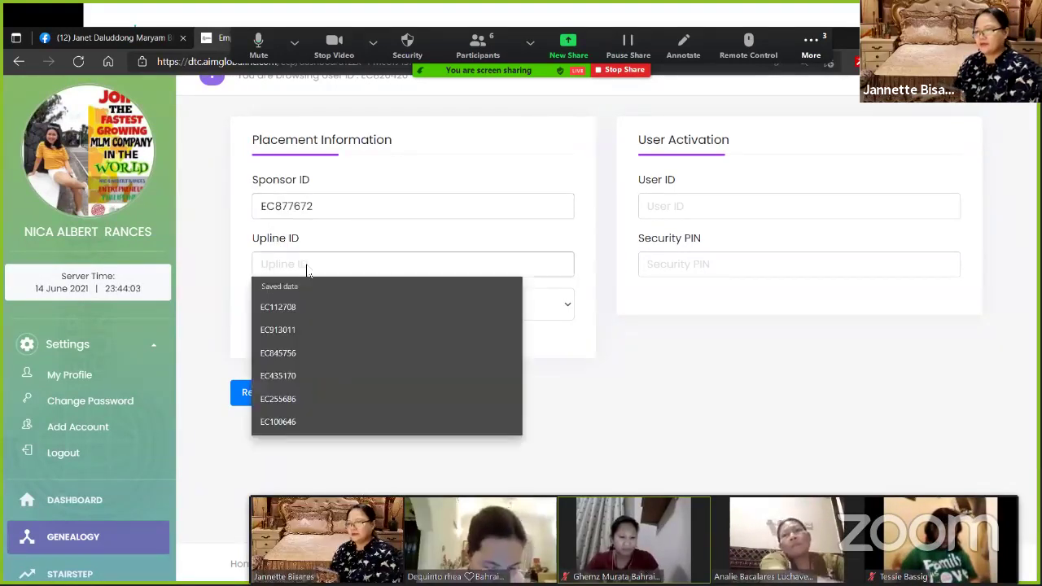
pyautogui.rightClick(308, 271)
pyautogui.click(343, 391)
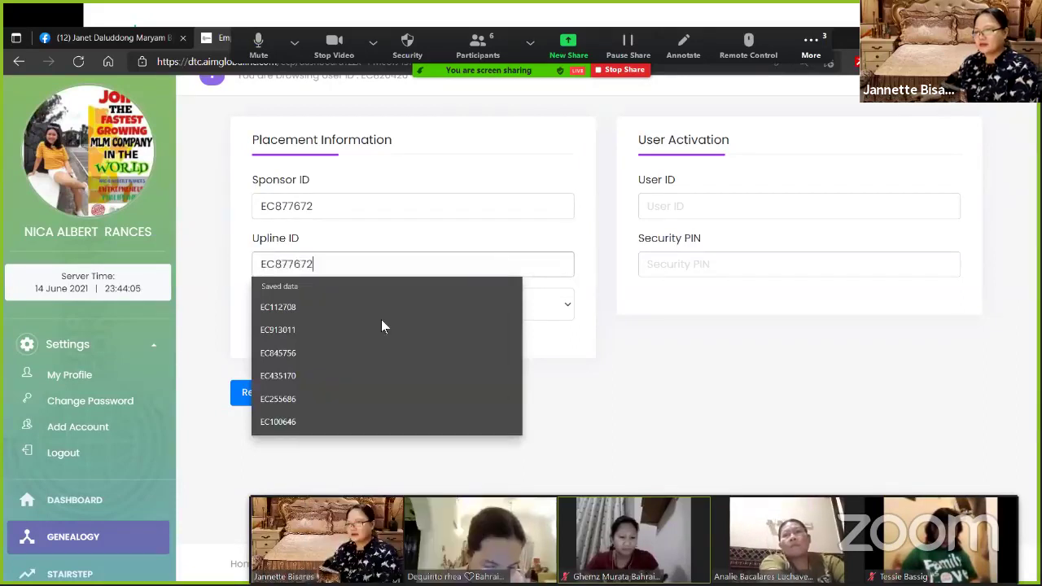
pyautogui.click(496, 278)
pyautogui.click(565, 308)
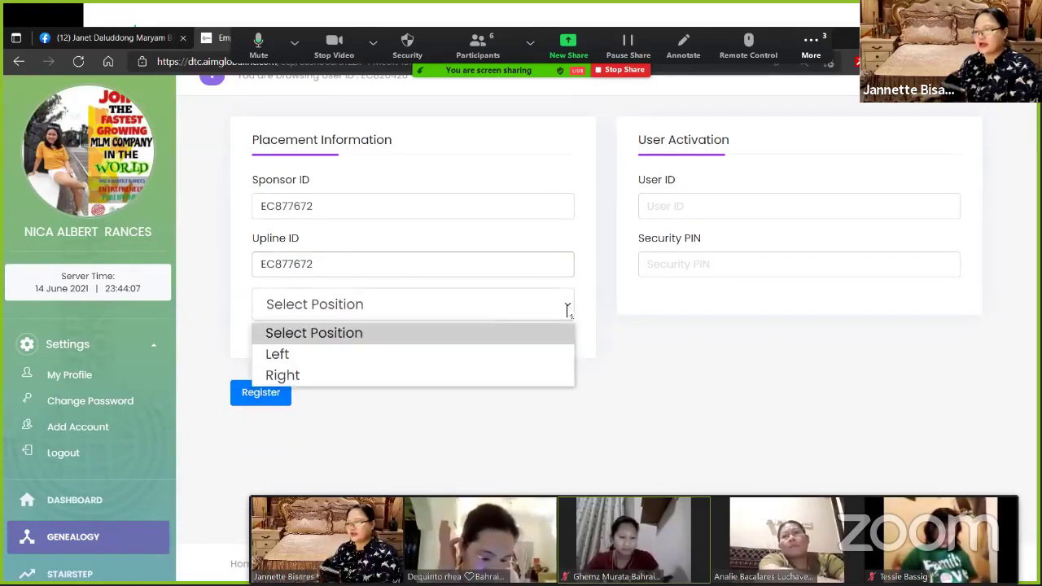
pyautogui.click(285, 356)
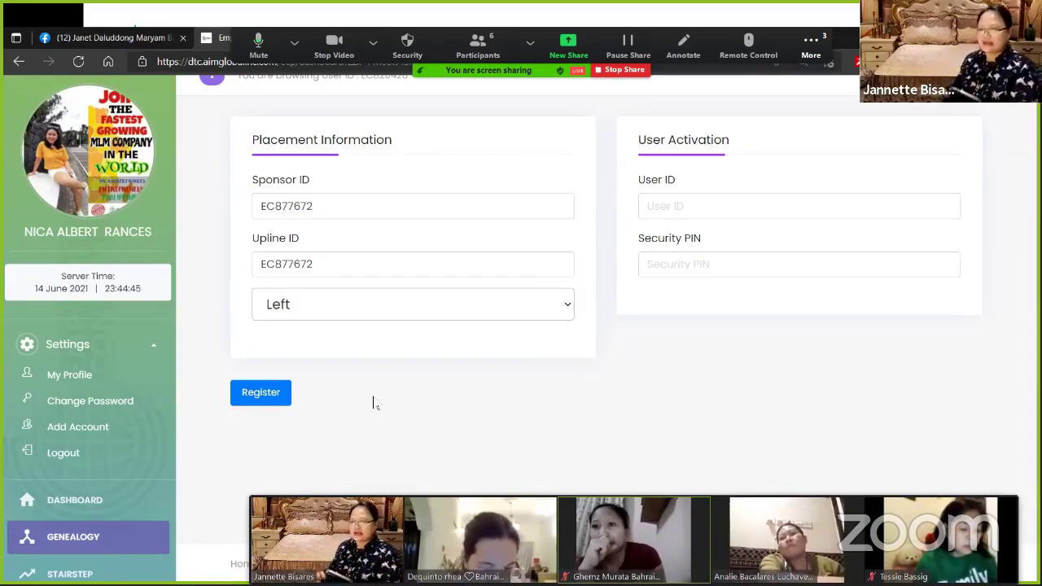
# Enter the new account's user ID and type its security PIN in User Activation
pyautogui.click(715, 206)
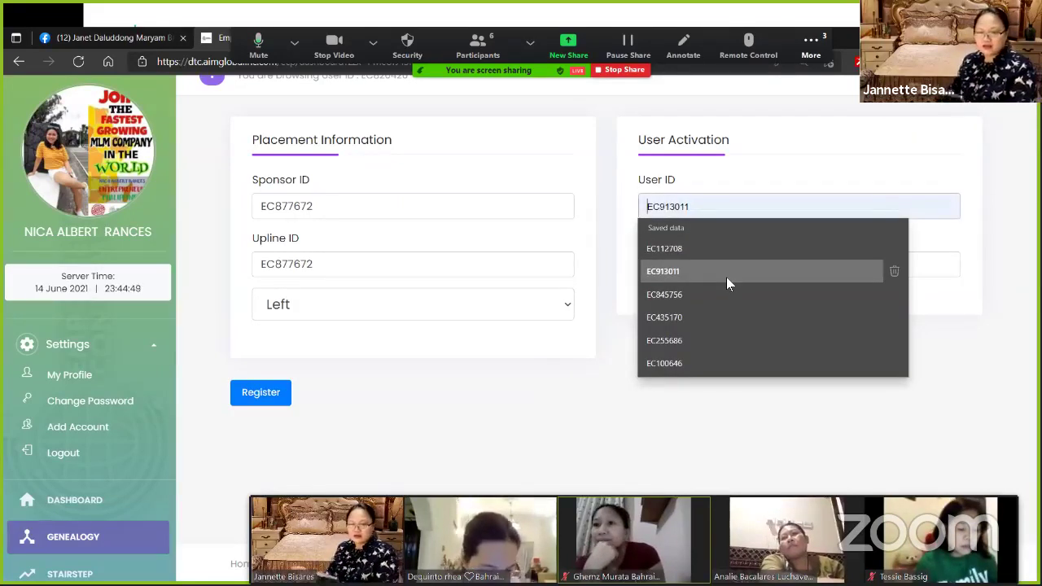
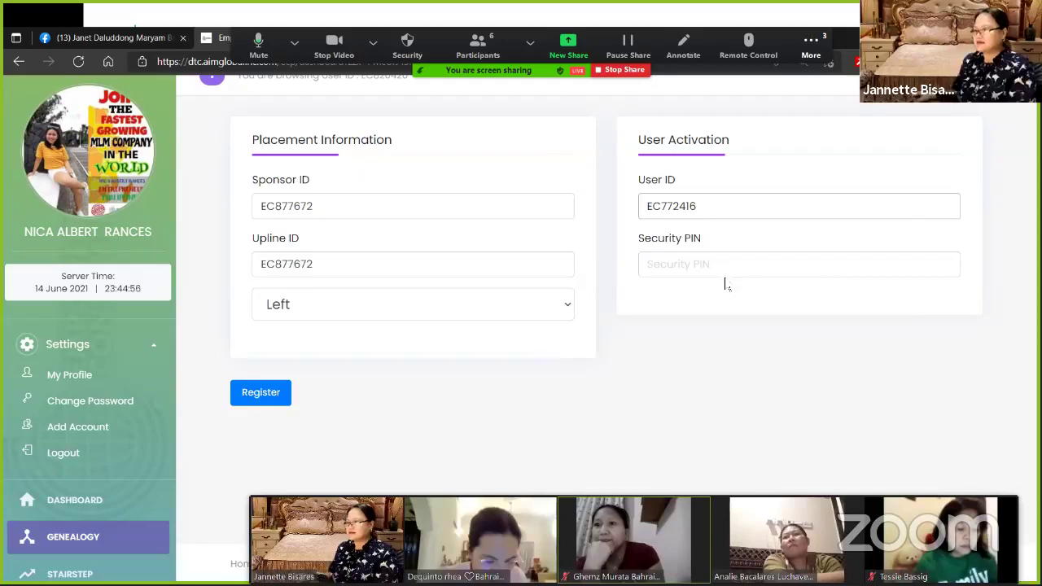
pyautogui.click(725, 269)
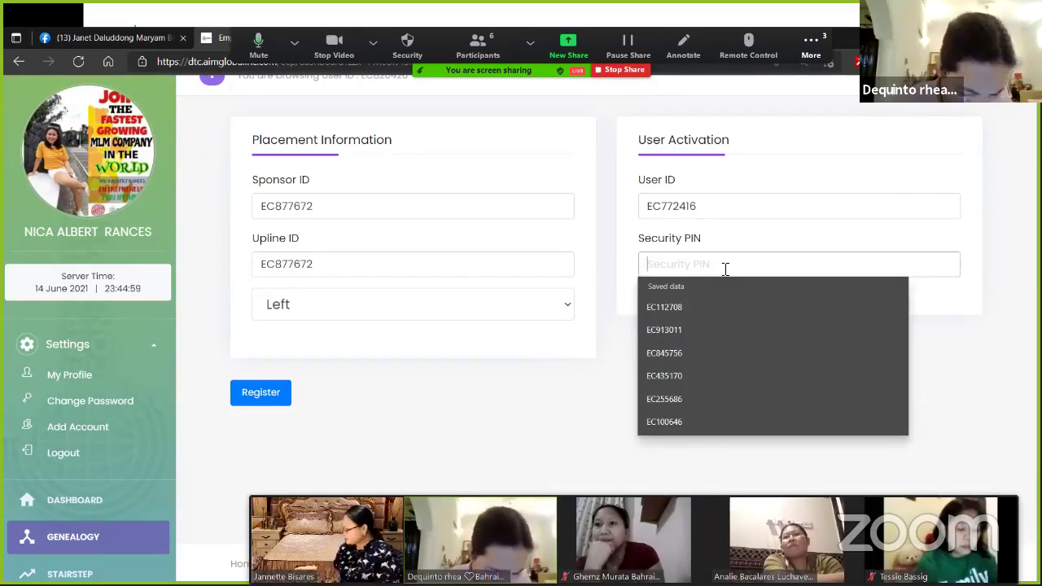
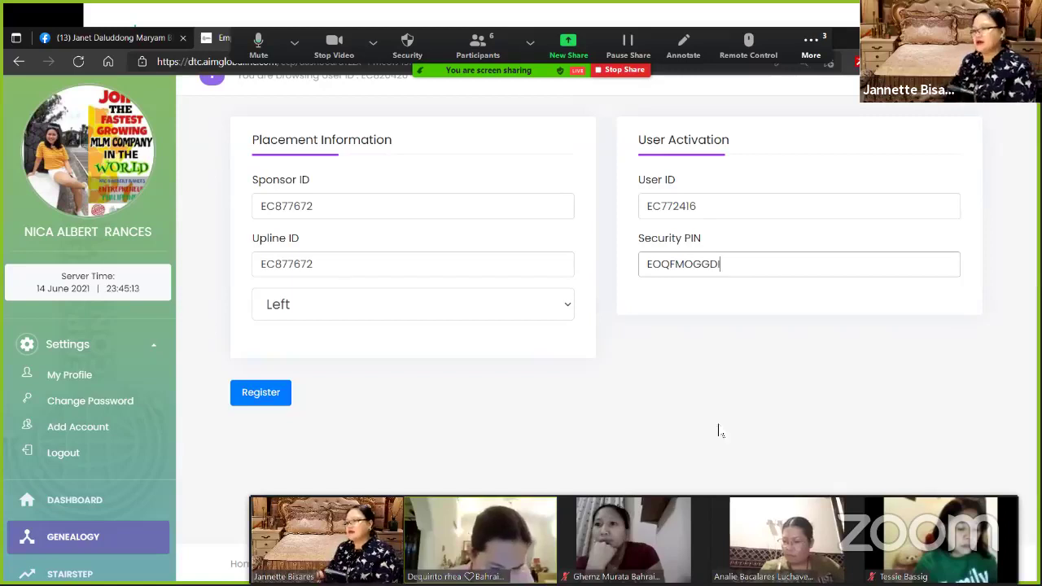
# Submit the registration, fix the mistyped Security PIN character after the invalid-PIN notice, and resubmit
pyautogui.click(274, 396)
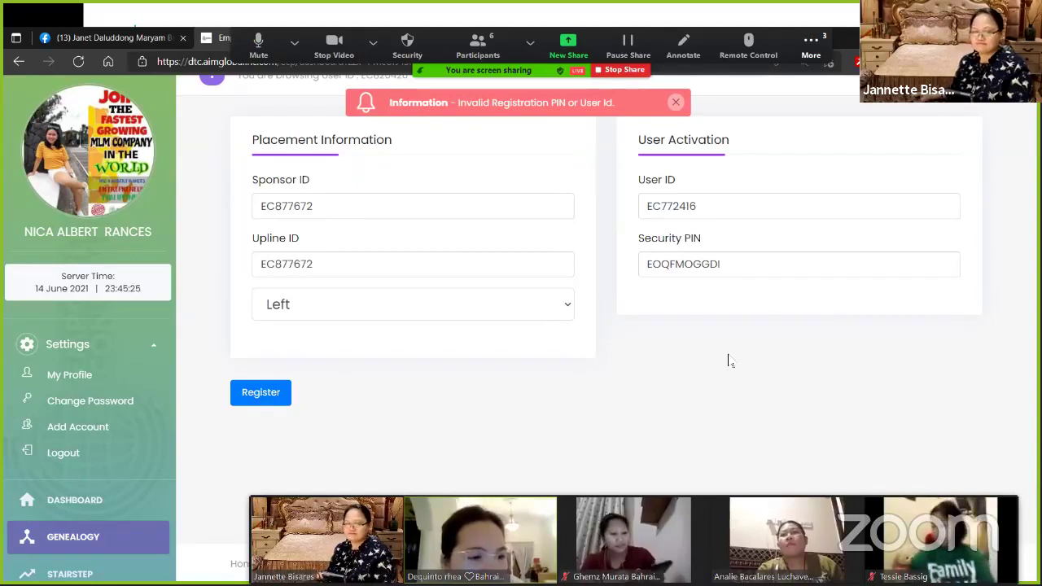
pyautogui.click(661, 264)
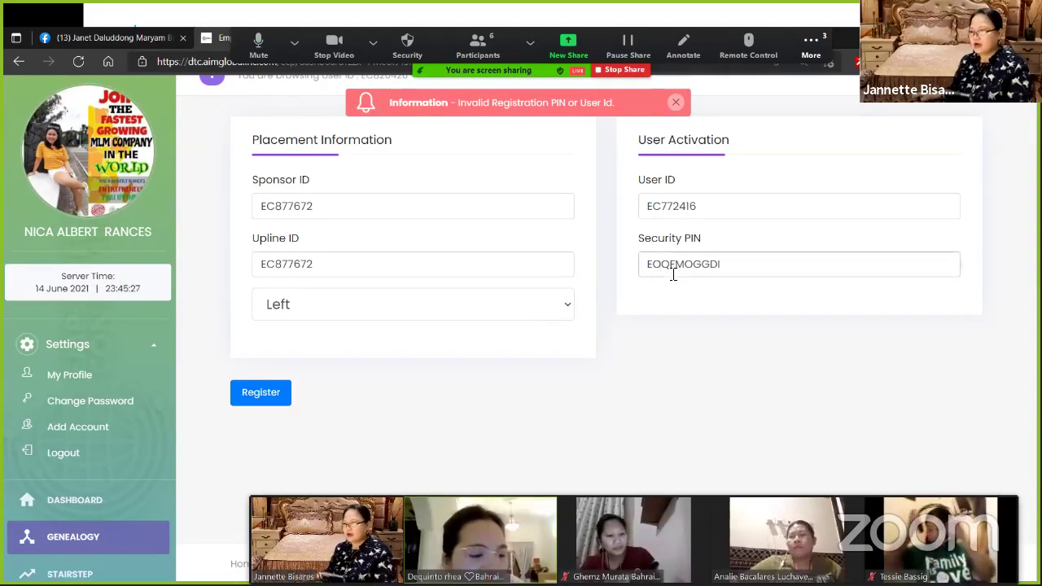
pyautogui.press('BackSpace')
pyautogui.write('Q')
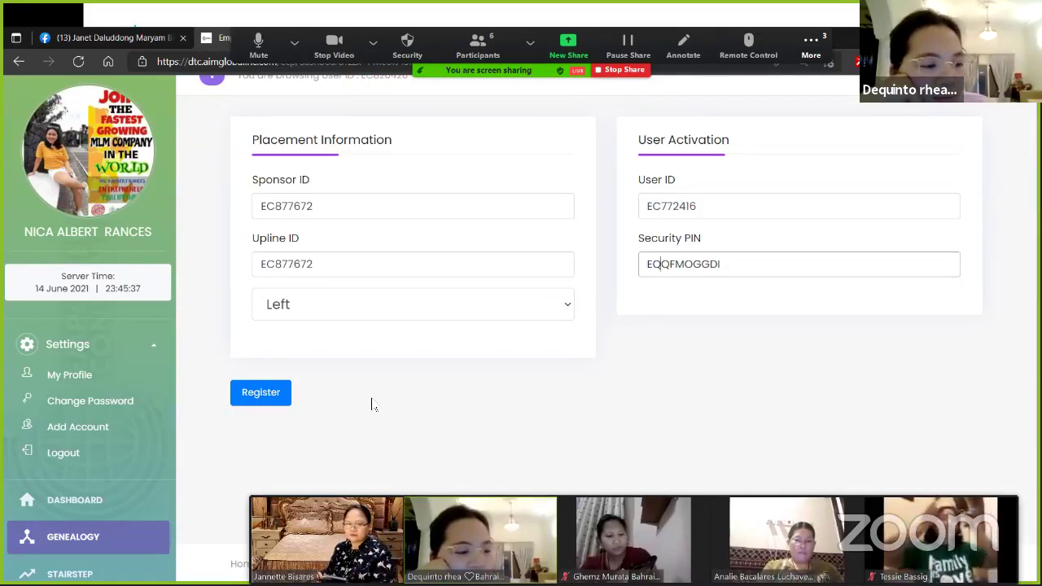
pyautogui.click(275, 399)
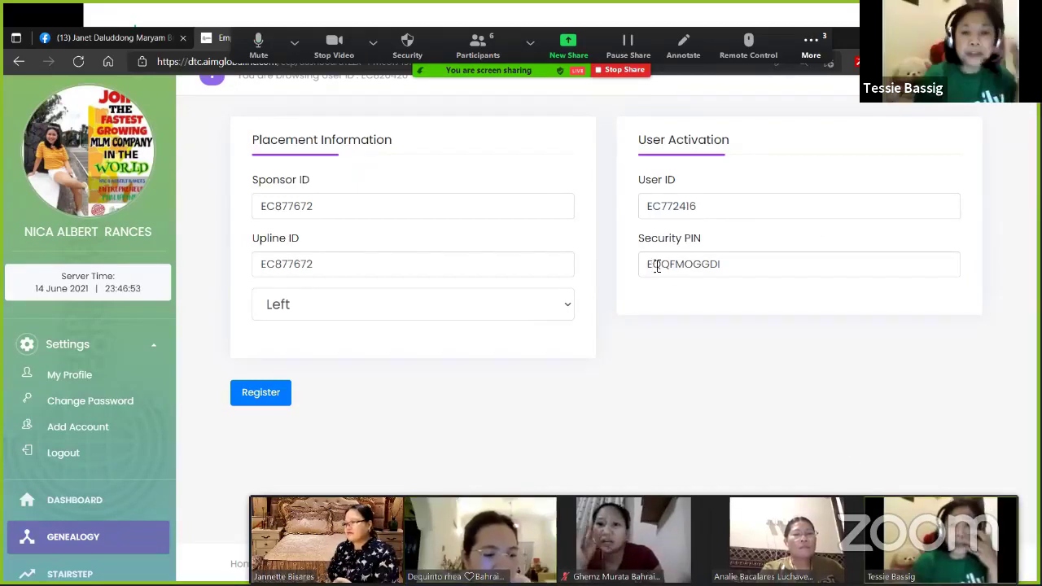
# Correct the Security PIN's first character and submit the registration again
pyautogui.click(653, 268)
pyautogui.press('BackSpace')
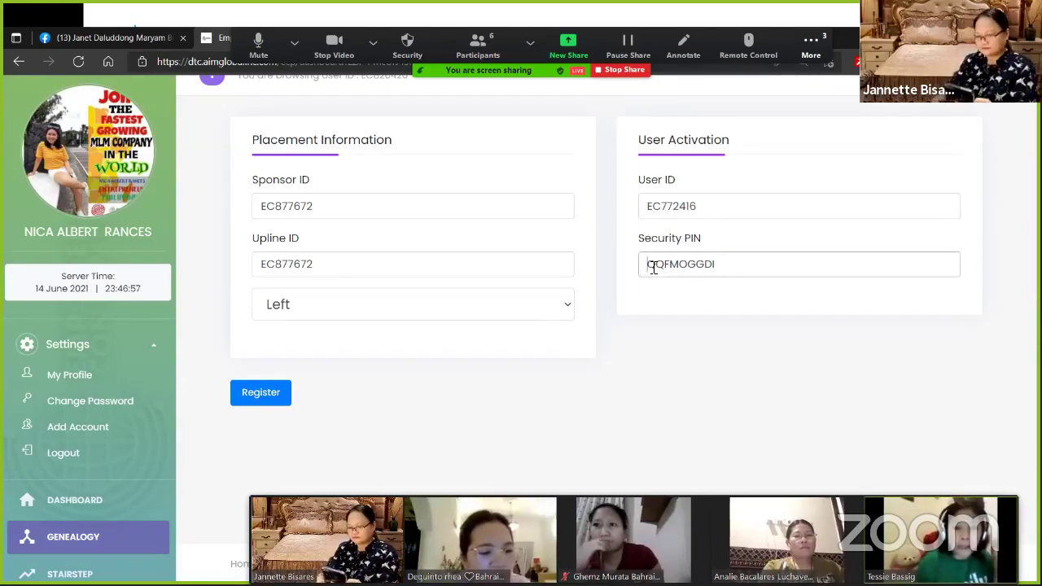
pyautogui.write('F')
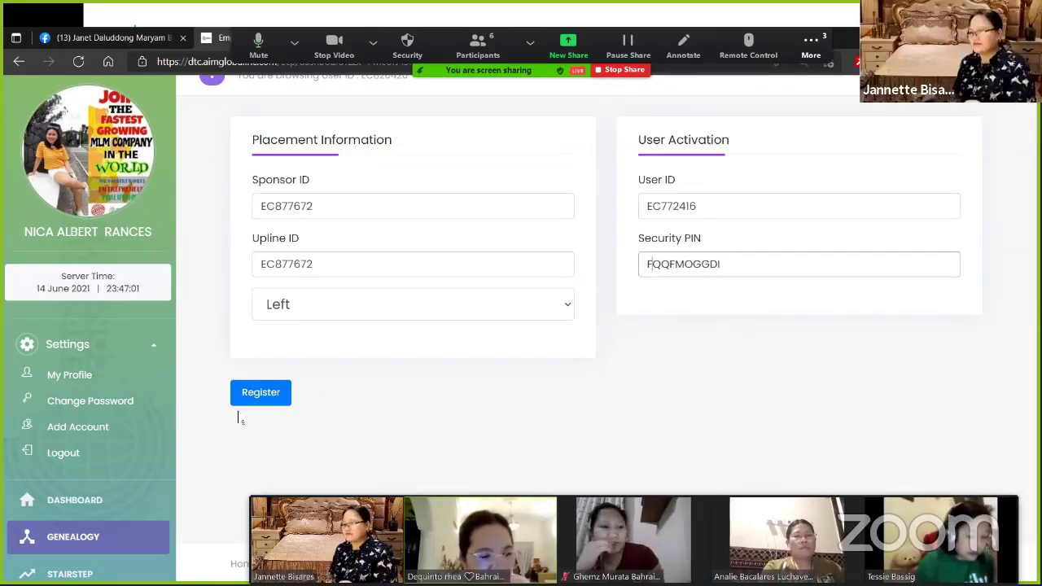
pyautogui.click(272, 393)
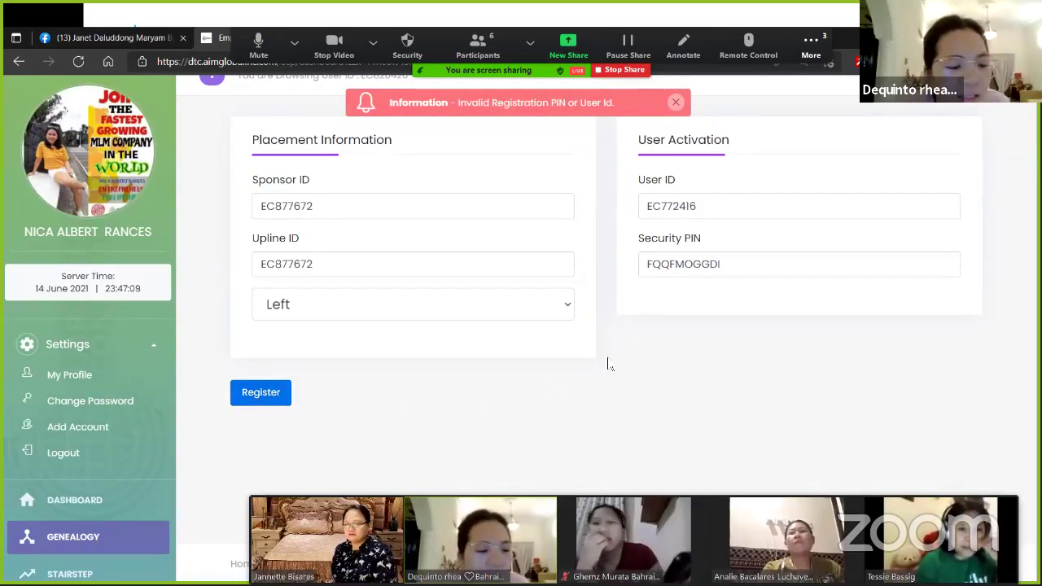
# After another rejection, replace the extra Q in the Security PIN with J
pyautogui.click(661, 267)
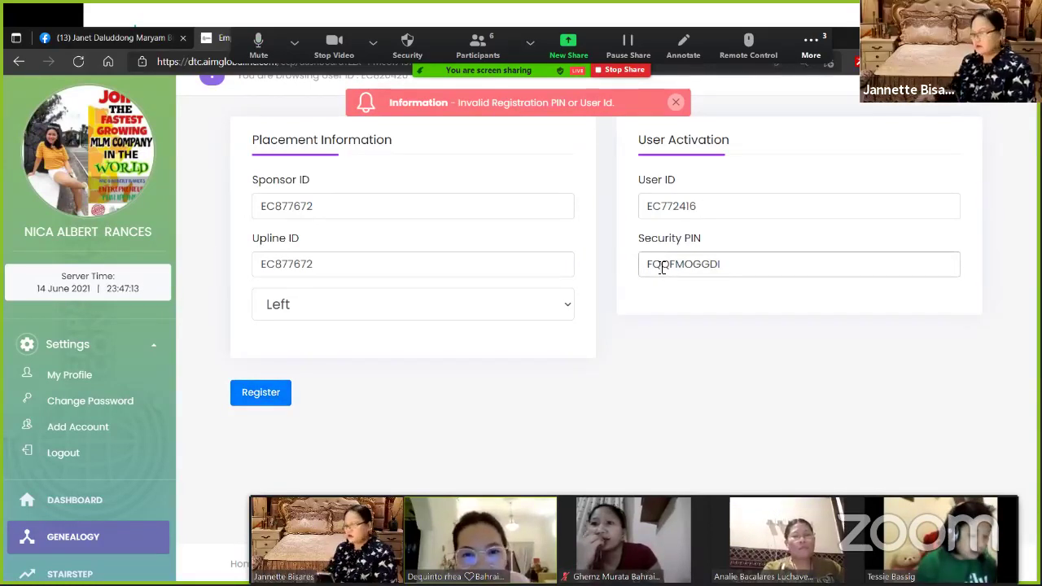
pyautogui.press('BackSpace')
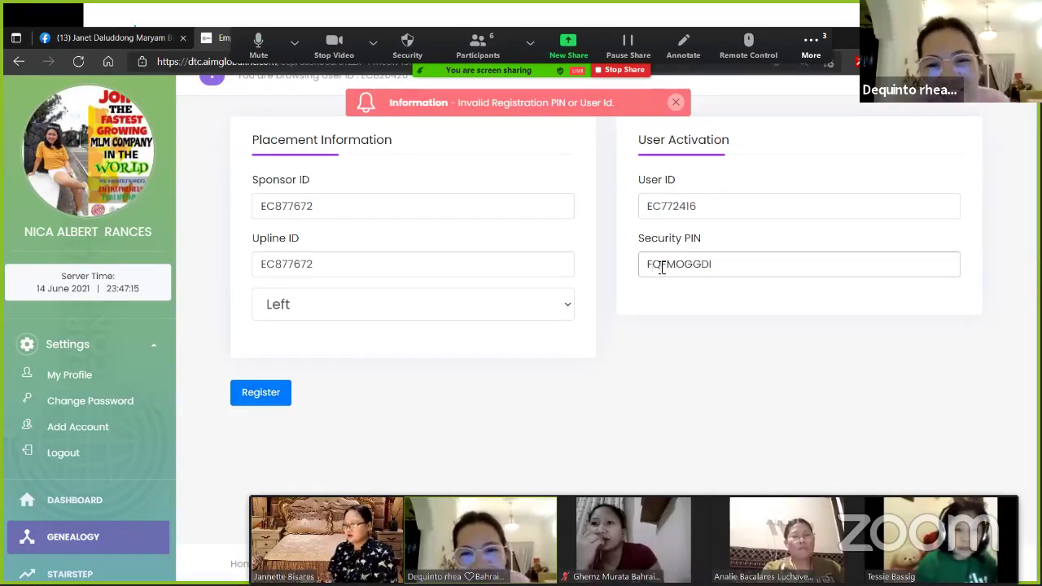
pyautogui.write('J')
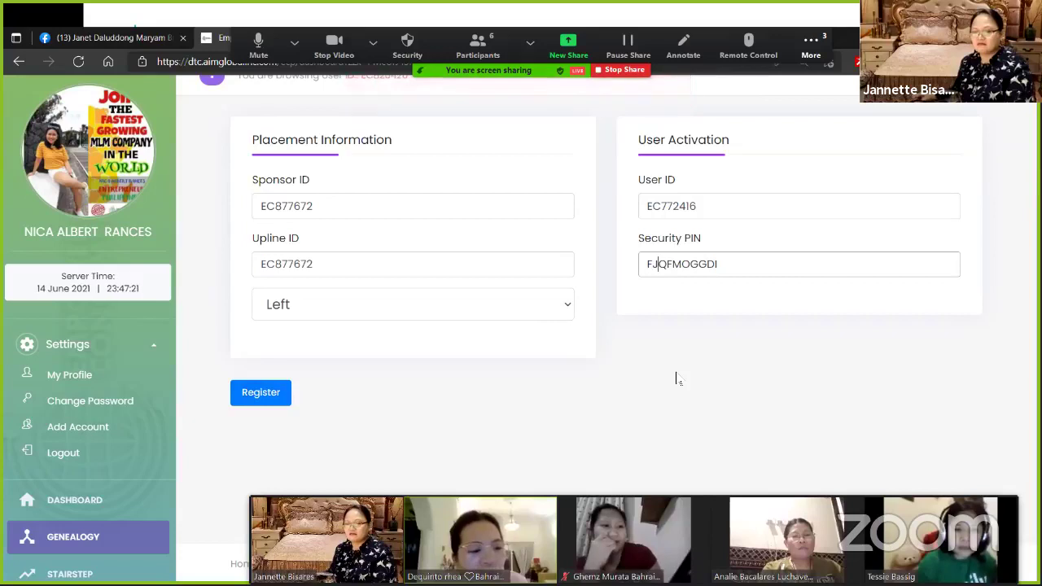
pyautogui.click(653, 264)
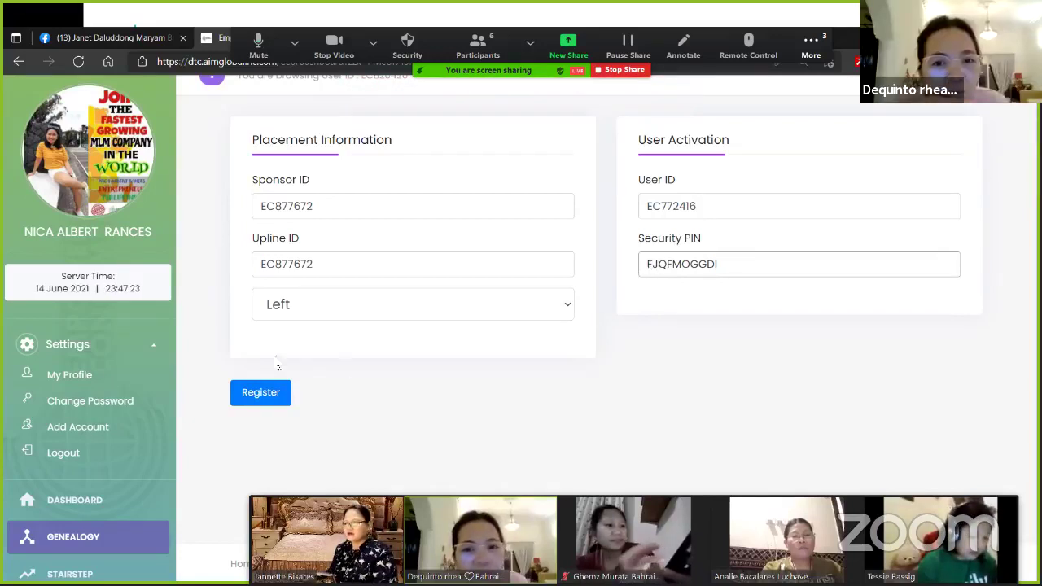
# Register the account with the fixed PIN and confirm the registration with Yes
pyautogui.click(268, 394)
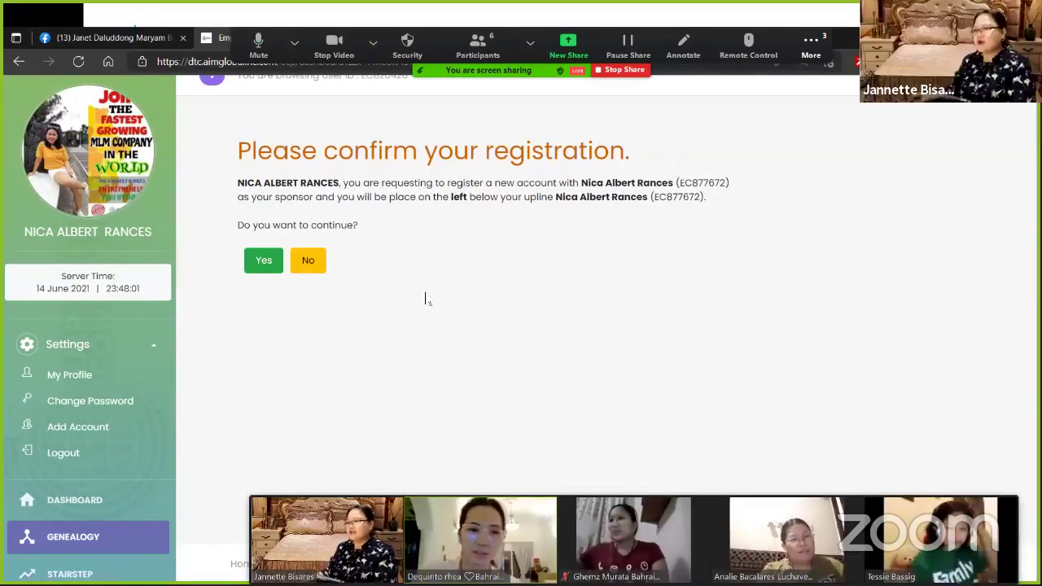
pyautogui.click(270, 265)
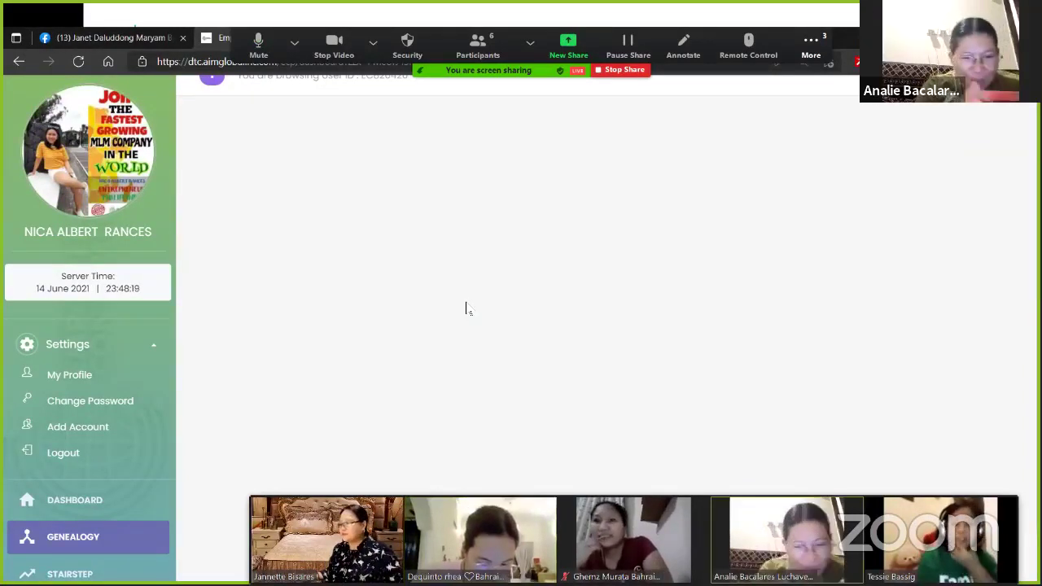
# Return to the dashboard, check every linked user ID's balance (current 6,800.00), and scroll through it
pyautogui.click(92, 499)
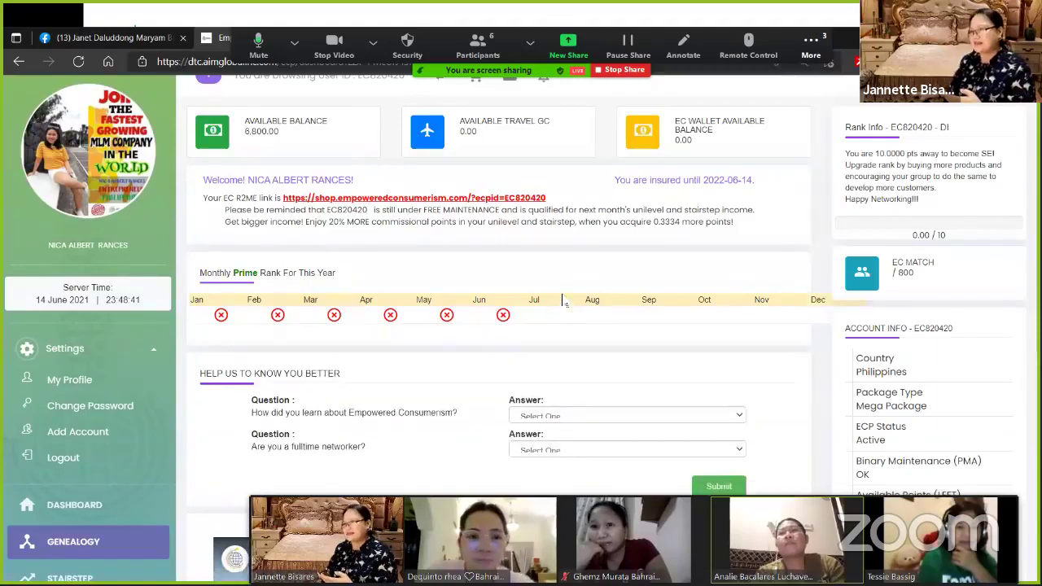
pyautogui.scroll(1, 562, 318)
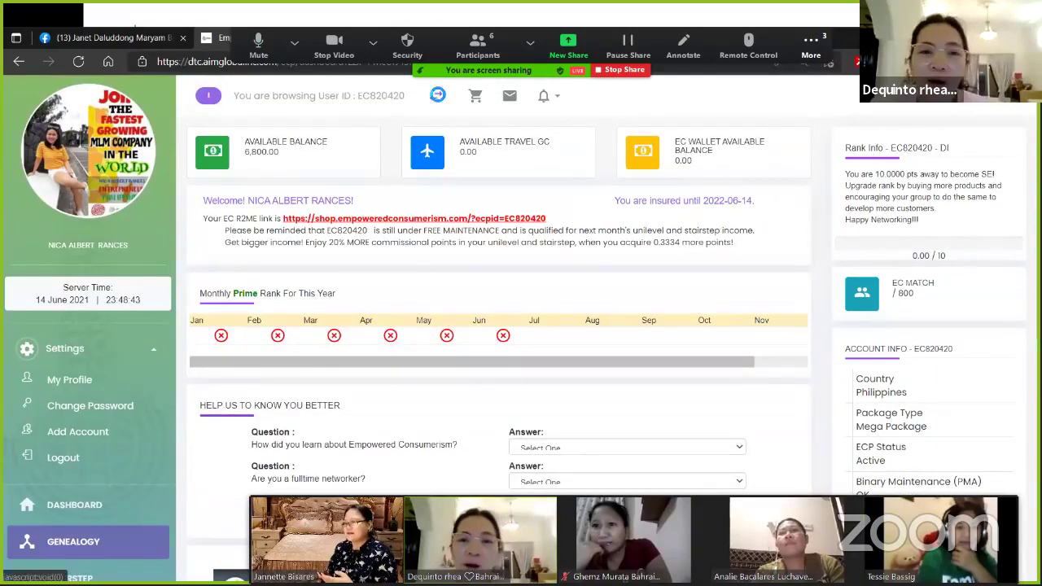
pyautogui.click(440, 96)
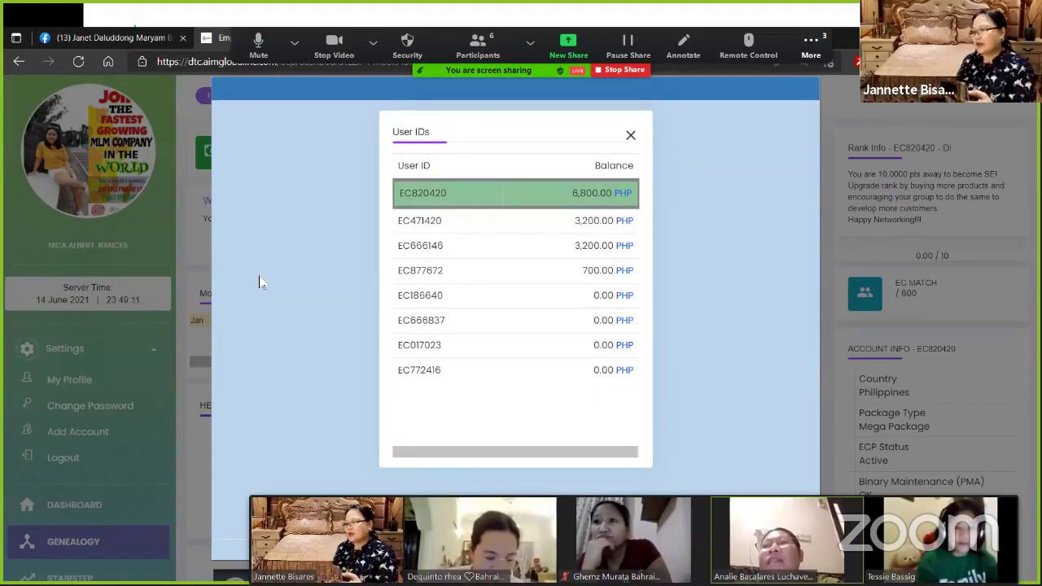
pyautogui.click(632, 137)
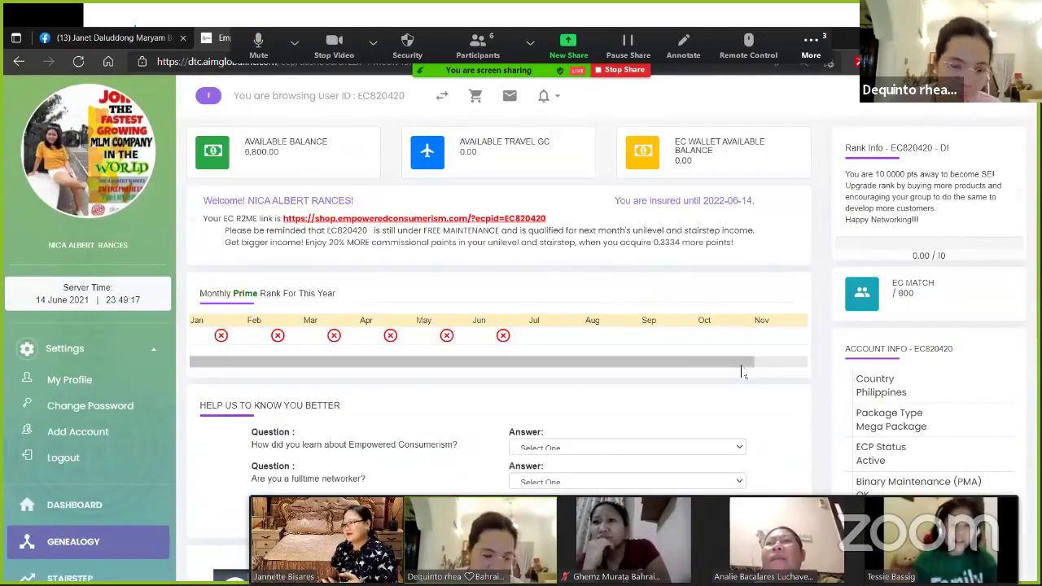
pyautogui.scroll(-3, 740, 372)
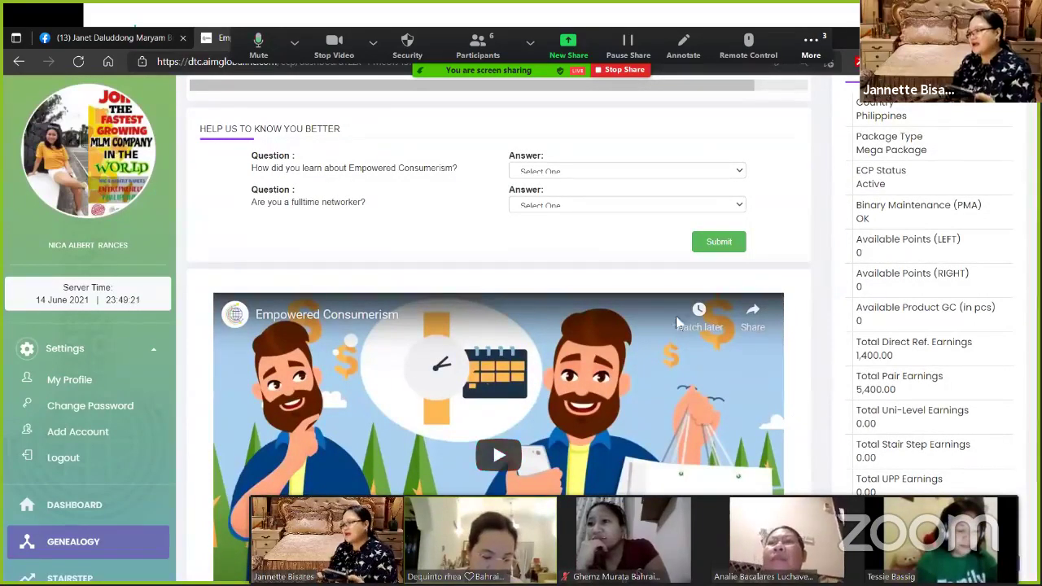
pyautogui.scroll(-1, 635, 346)
pyautogui.scroll(1, 635, 346)
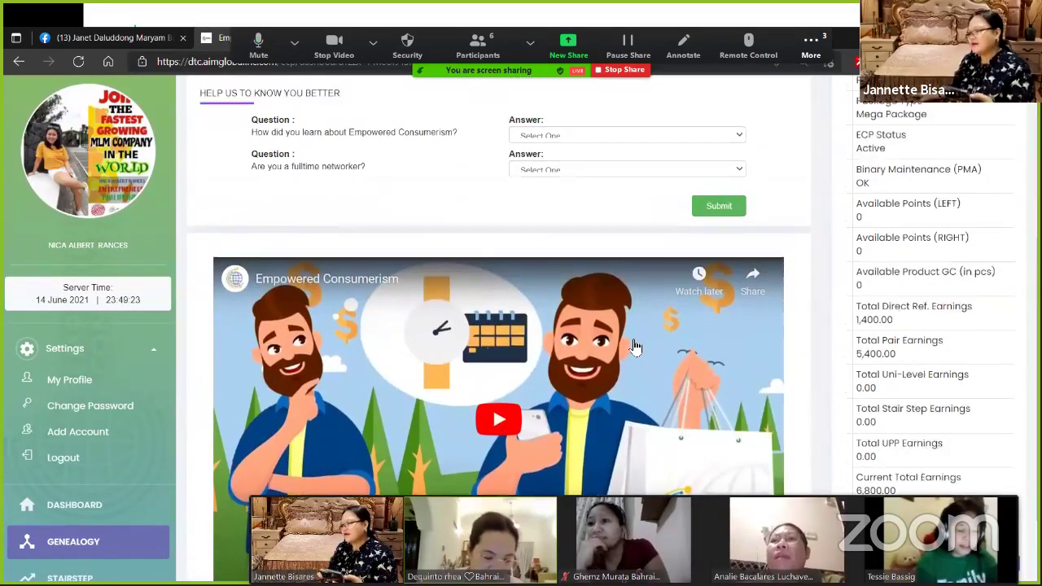
pyautogui.scroll(1, 635, 346)
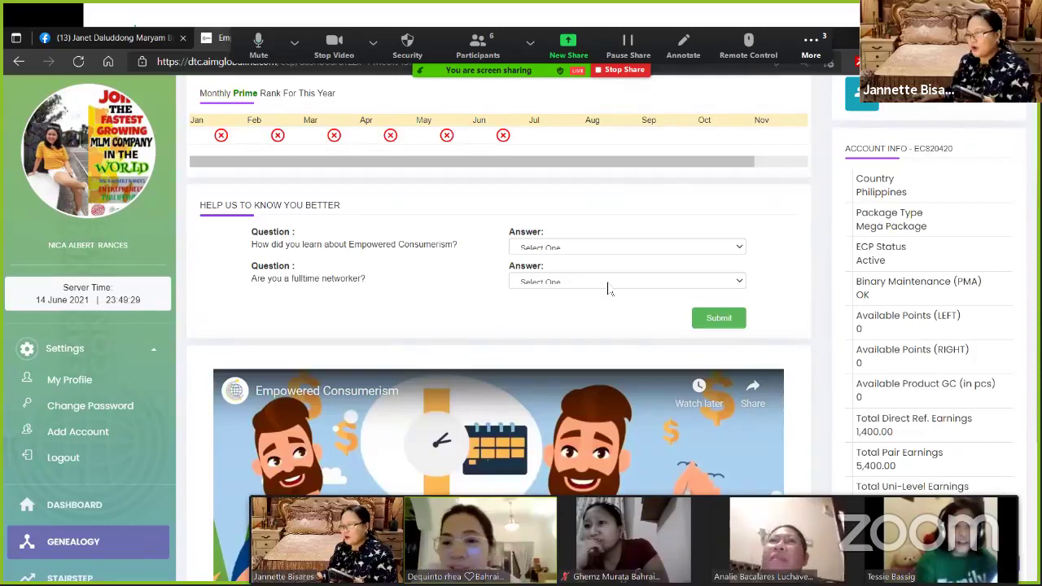
pyautogui.scroll(-2, 138, 439)
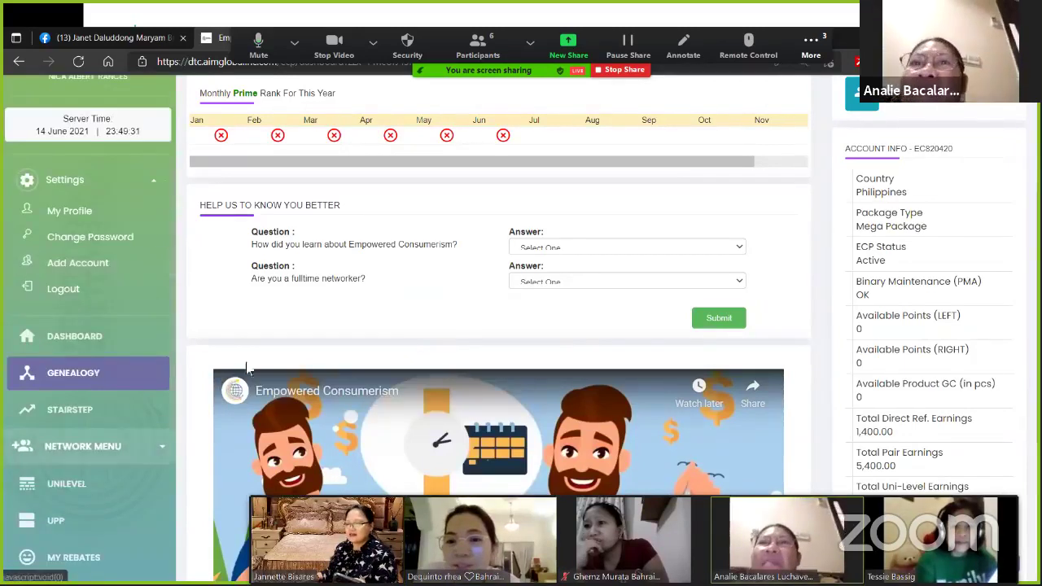
# Show the UPP page with June 2021 history totalling 105.00
pyautogui.click(63, 526)
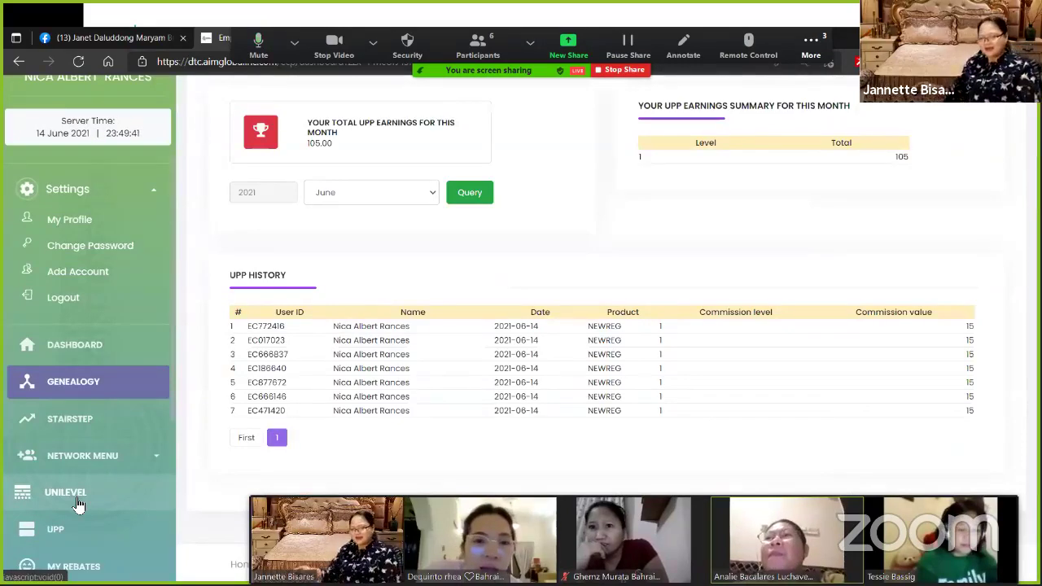
pyautogui.click(78, 505)
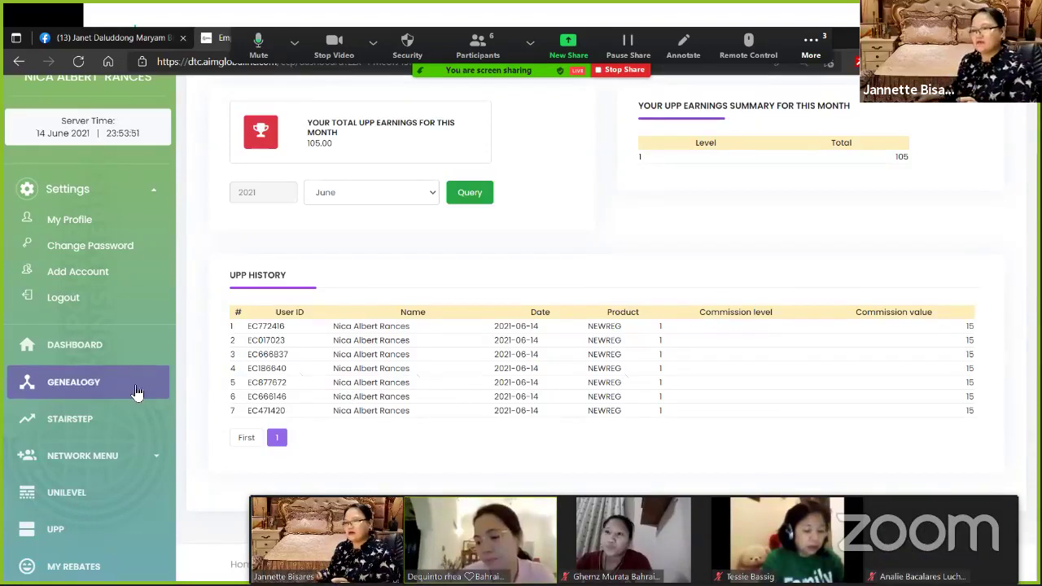
pyautogui.click(89, 352)
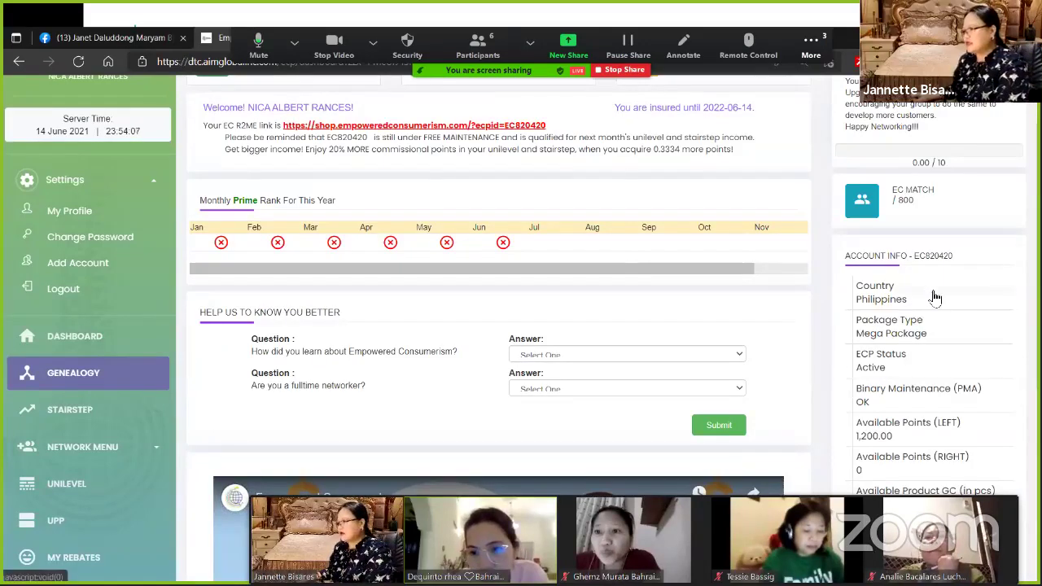
pyautogui.scroll(-1, 935, 298)
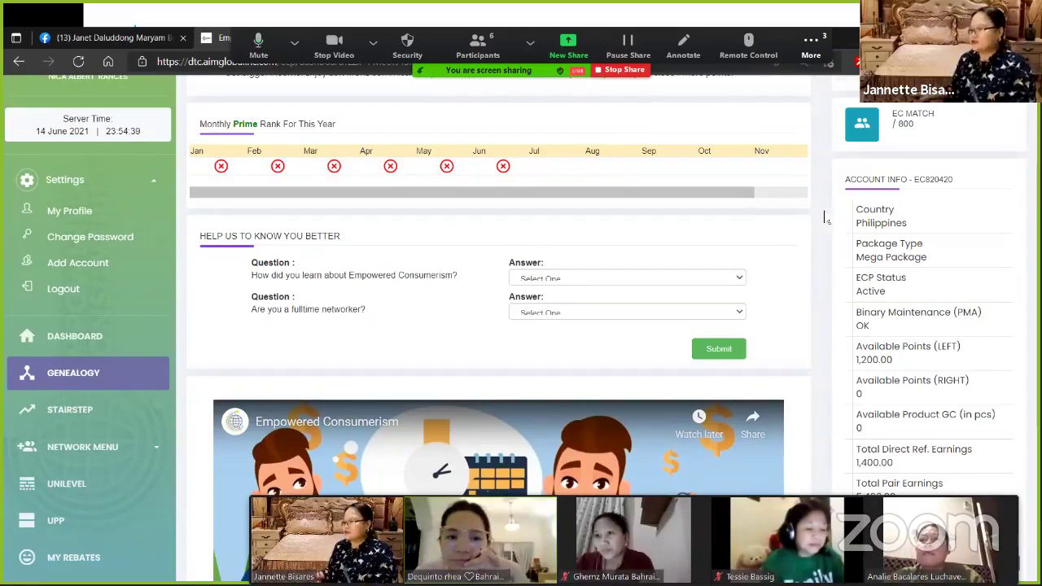
pyautogui.scroll(-2, 869, 349)
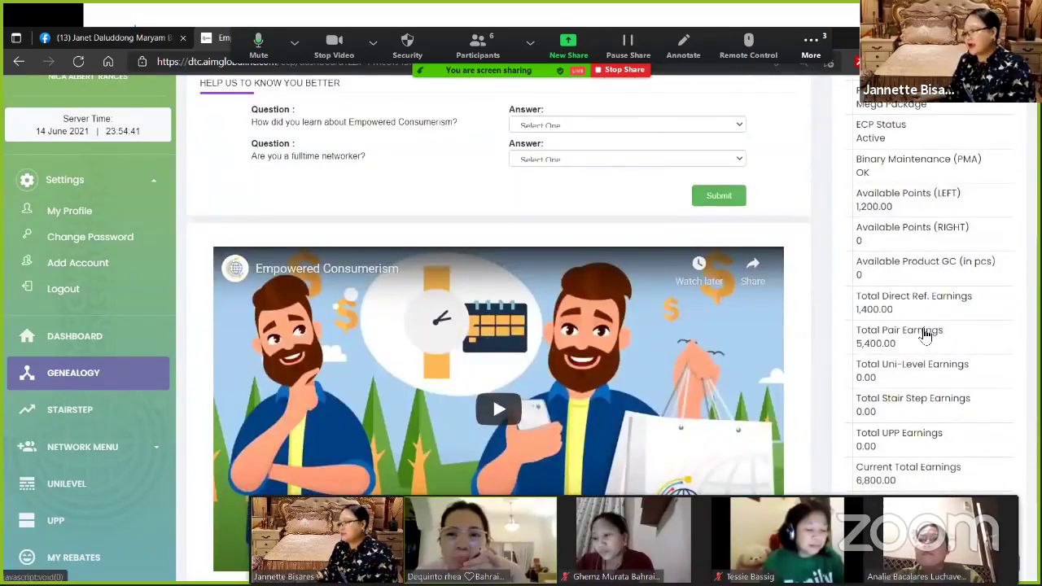
pyautogui.scroll(-2, 925, 333)
pyautogui.scroll(6, 581, 355)
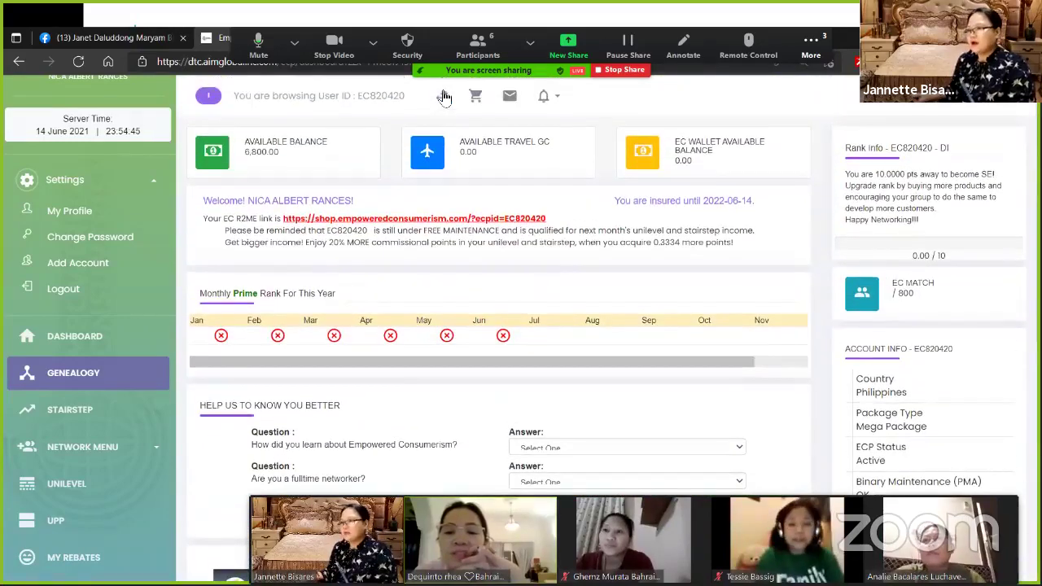
# Switch to the linked user ID with 3,200.00 available and 1,800.00 pair earnings
pyautogui.click(441, 96)
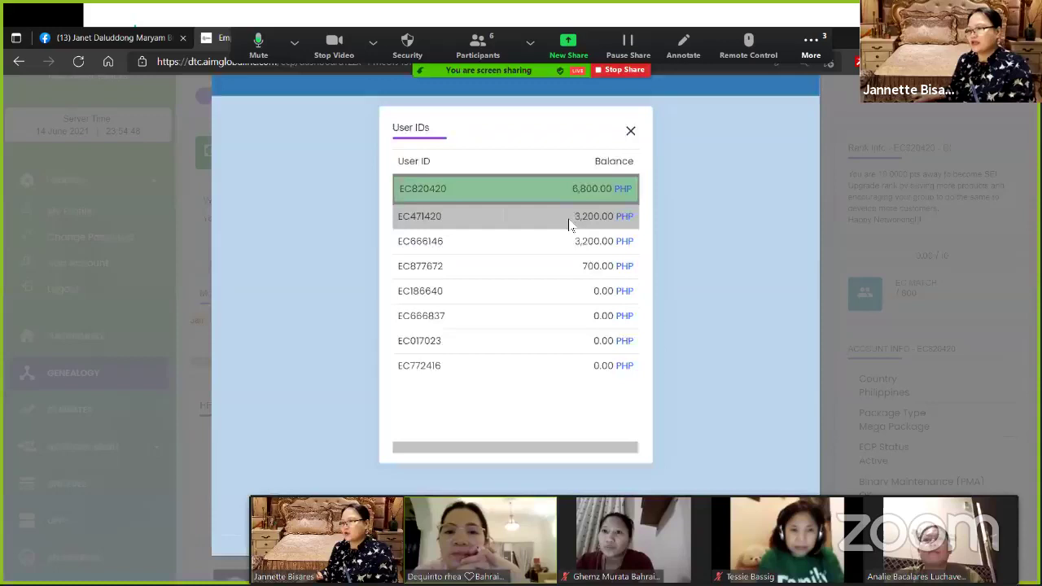
pyautogui.click(569, 220)
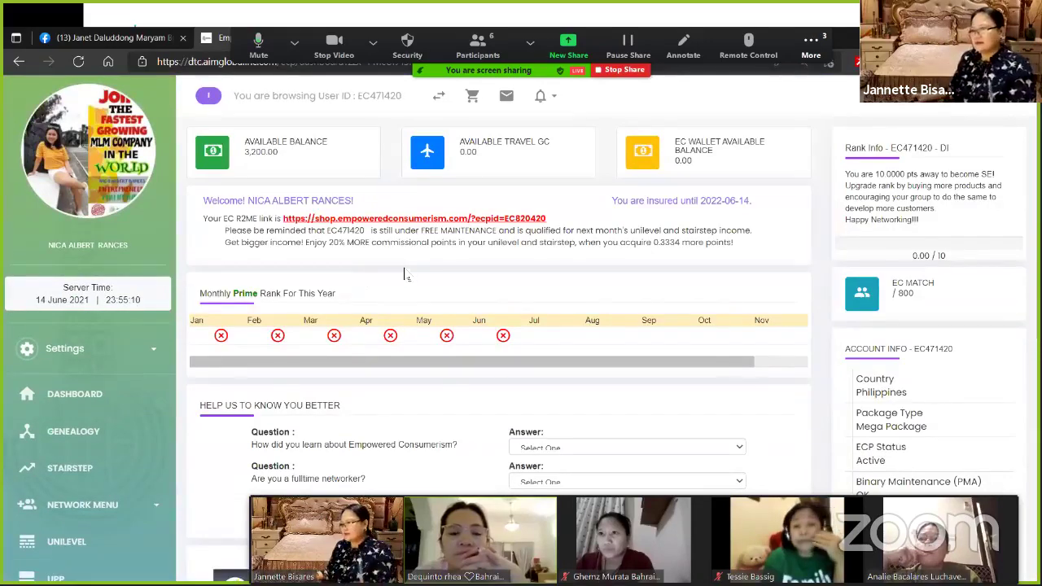
pyautogui.scroll(-3, 409, 279)
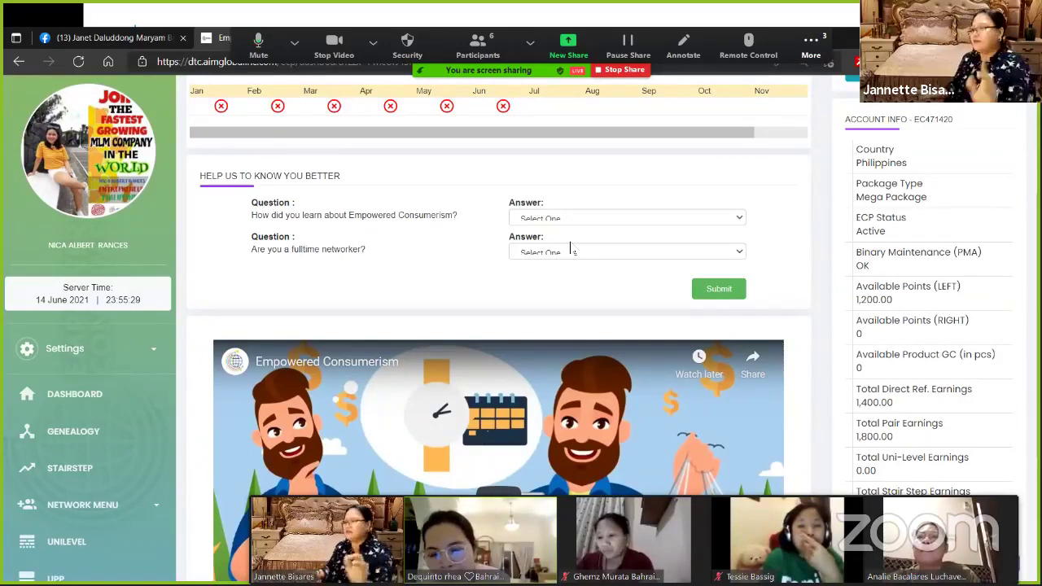
pyautogui.scroll(3, 436, 181)
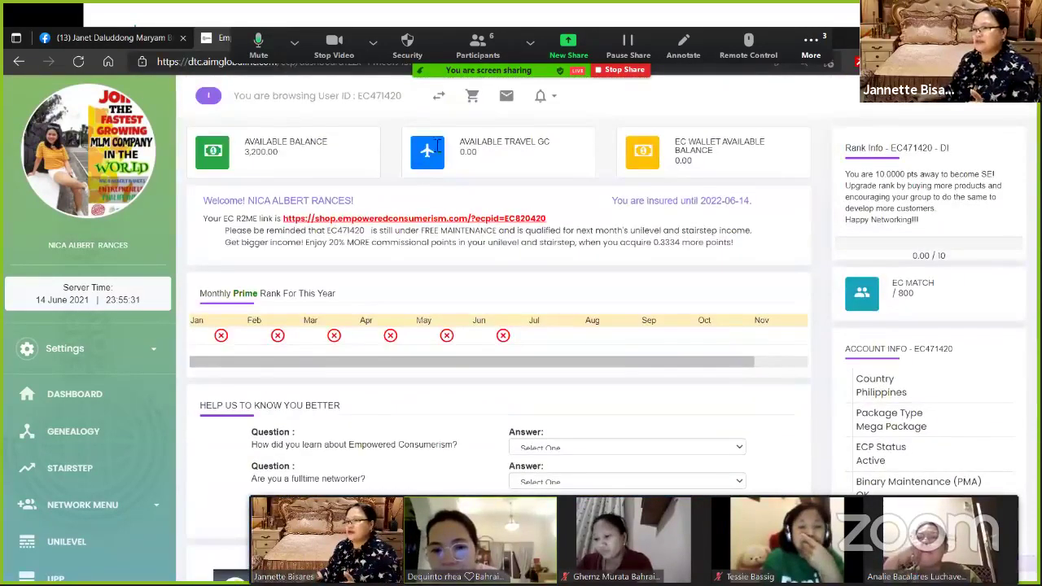
# Switch to the next user ID and review its 1,400.00 referral and 3,200.00 total earnings
pyautogui.click(436, 97)
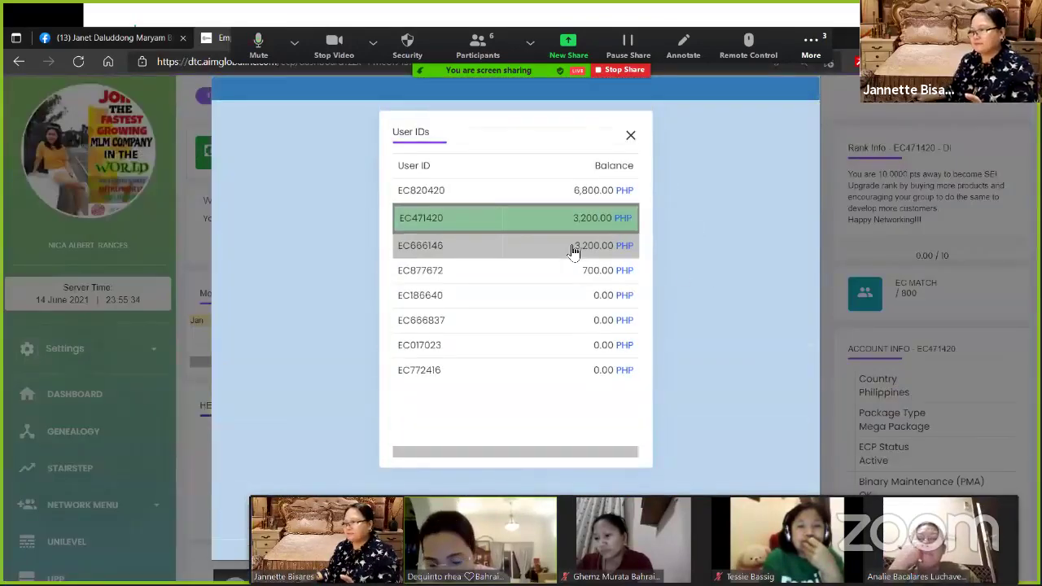
pyautogui.click(573, 249)
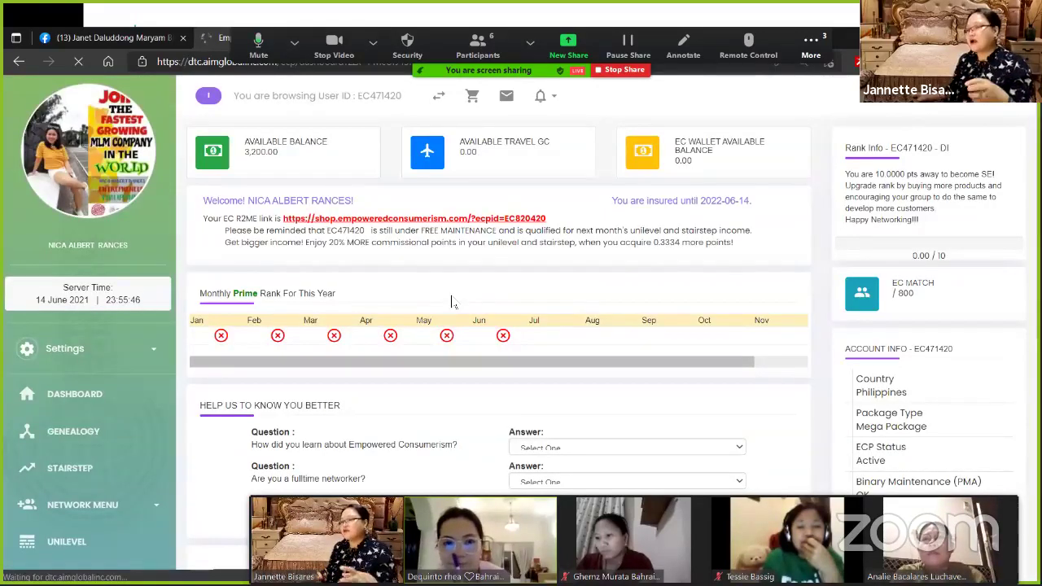
pyautogui.scroll(-2, 472, 291)
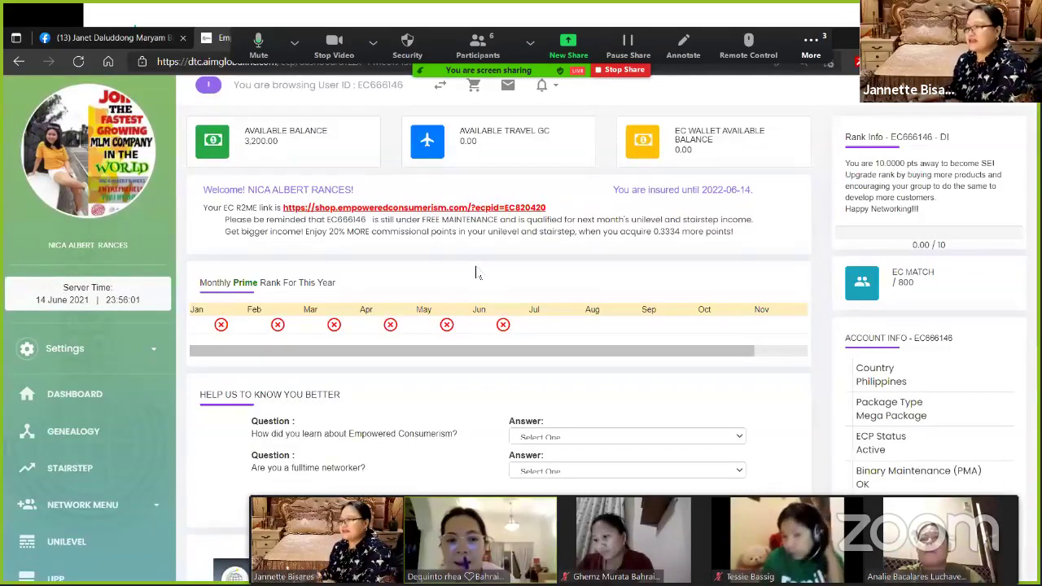
pyautogui.scroll(-3, 476, 273)
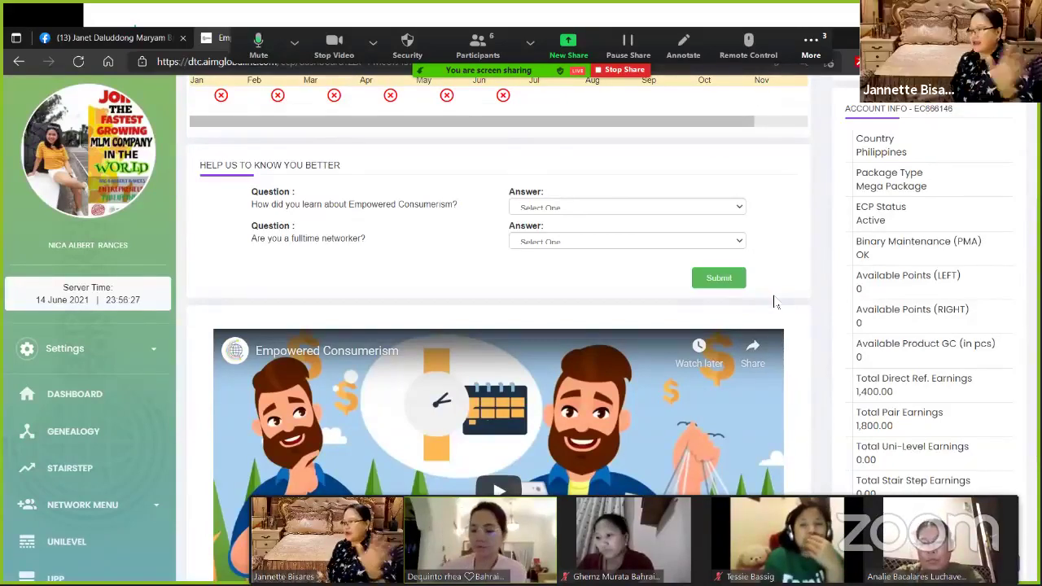
pyautogui.scroll(-2, 775, 303)
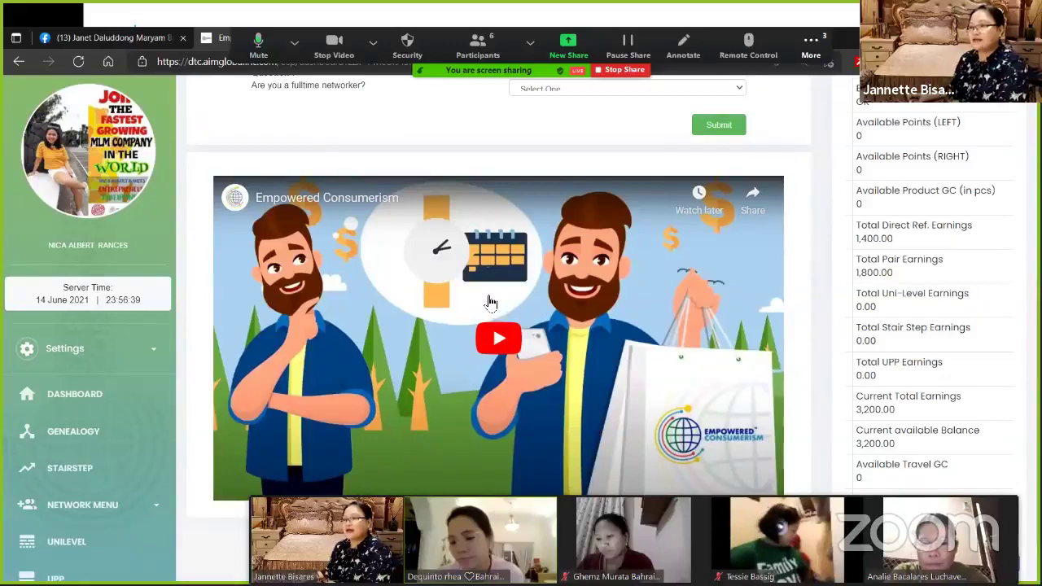
pyautogui.scroll(1, 521, 303)
pyautogui.scroll(6, 543, 303)
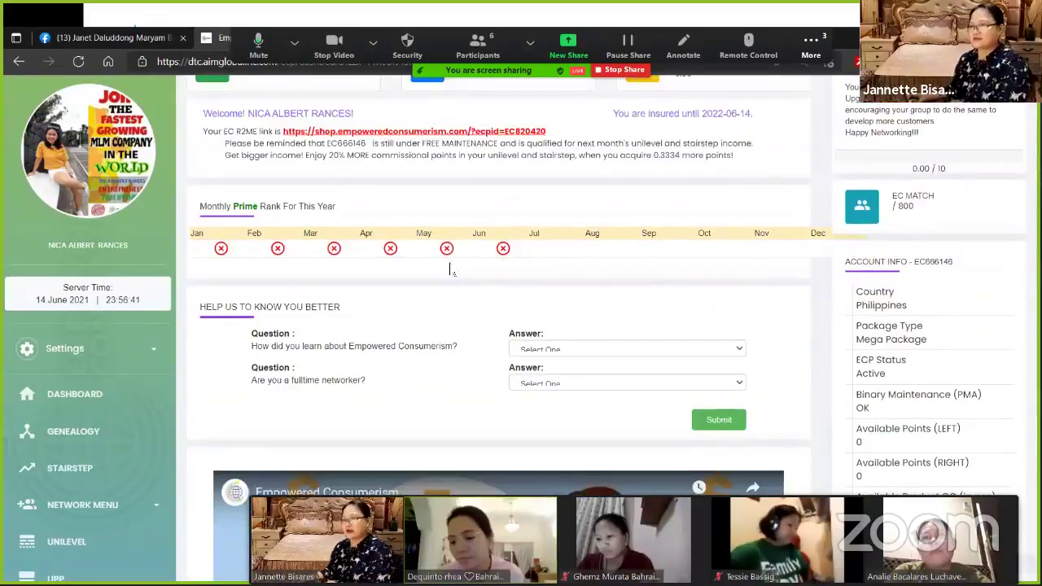
# Switch to the user ID with a 700.00 available balance and review its earnings
pyautogui.click(433, 102)
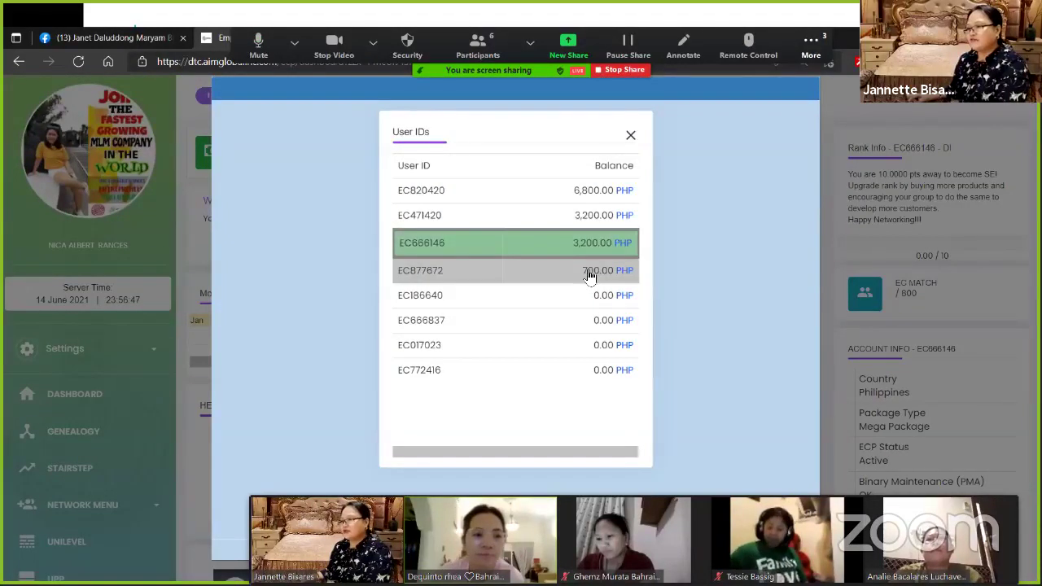
pyautogui.click(590, 275)
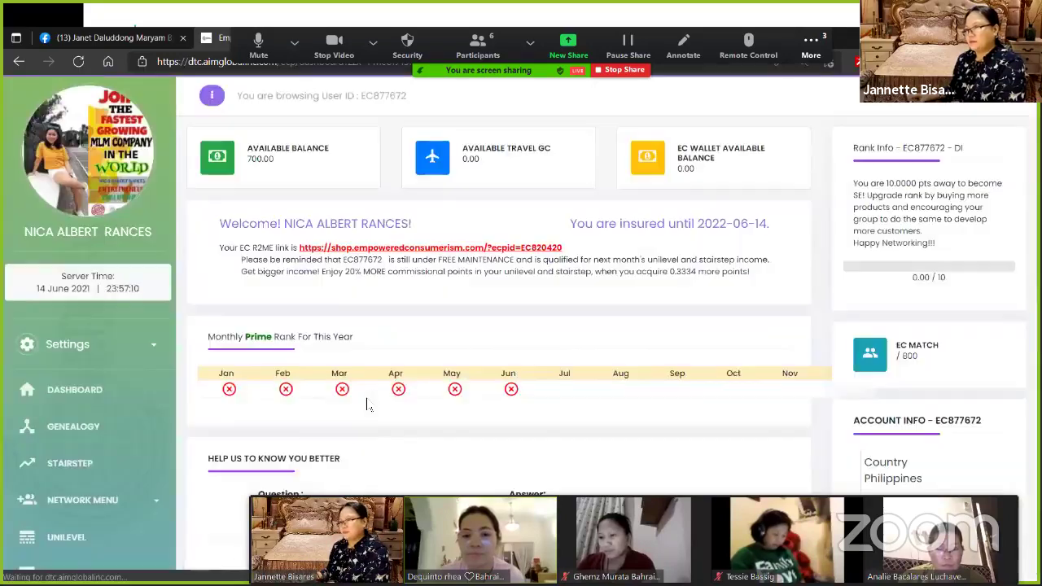
pyautogui.scroll(-4, 362, 374)
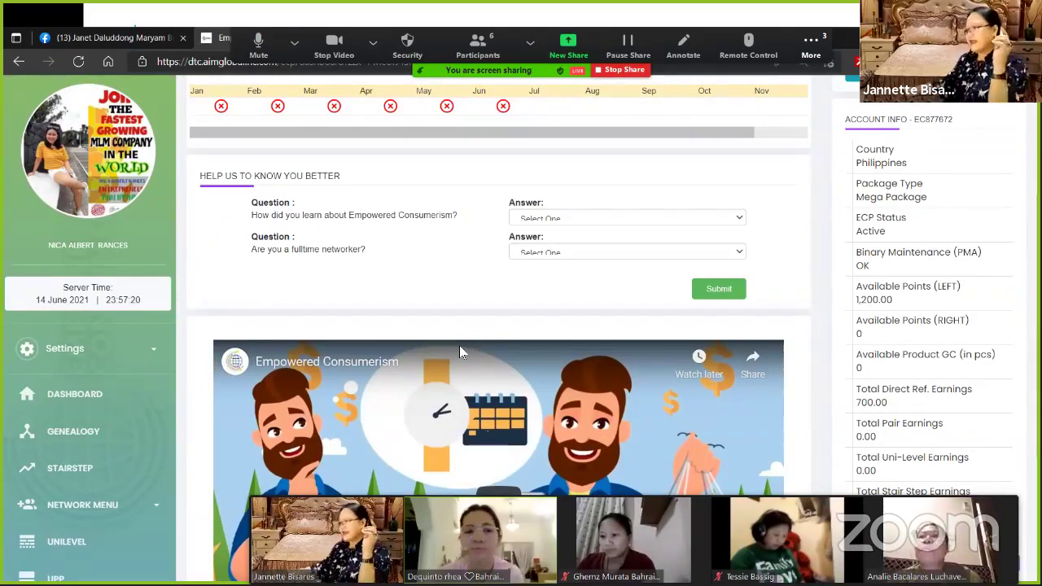
pyautogui.scroll(-3, 607, 340)
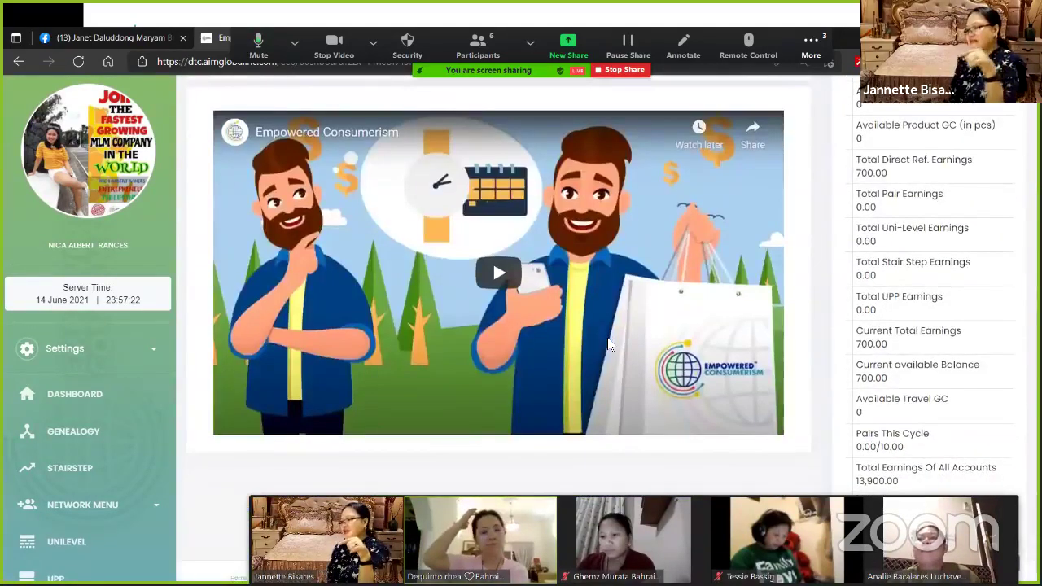
pyautogui.scroll(1, 516, 332)
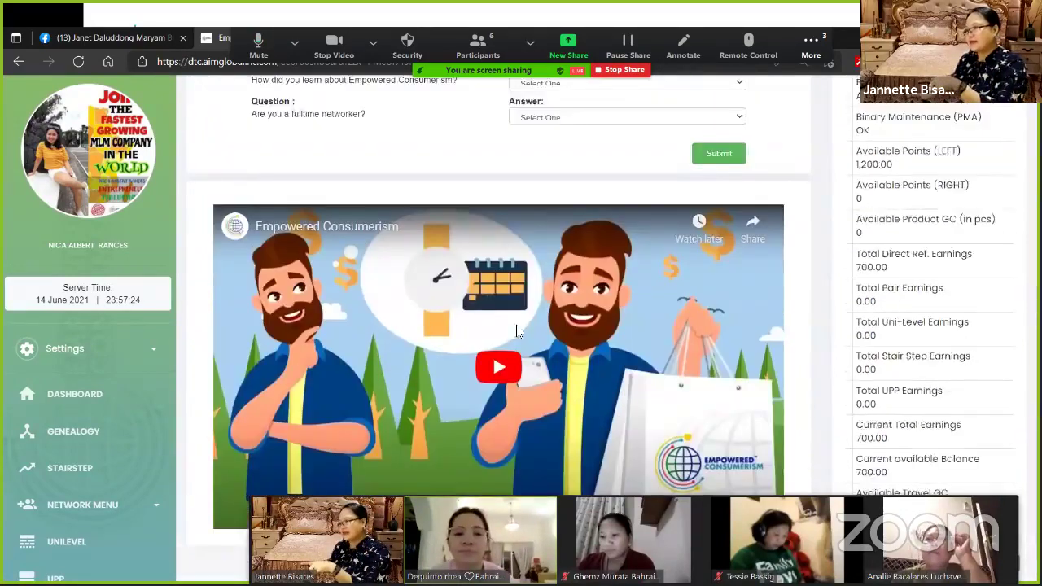
pyautogui.scroll(4, 516, 332)
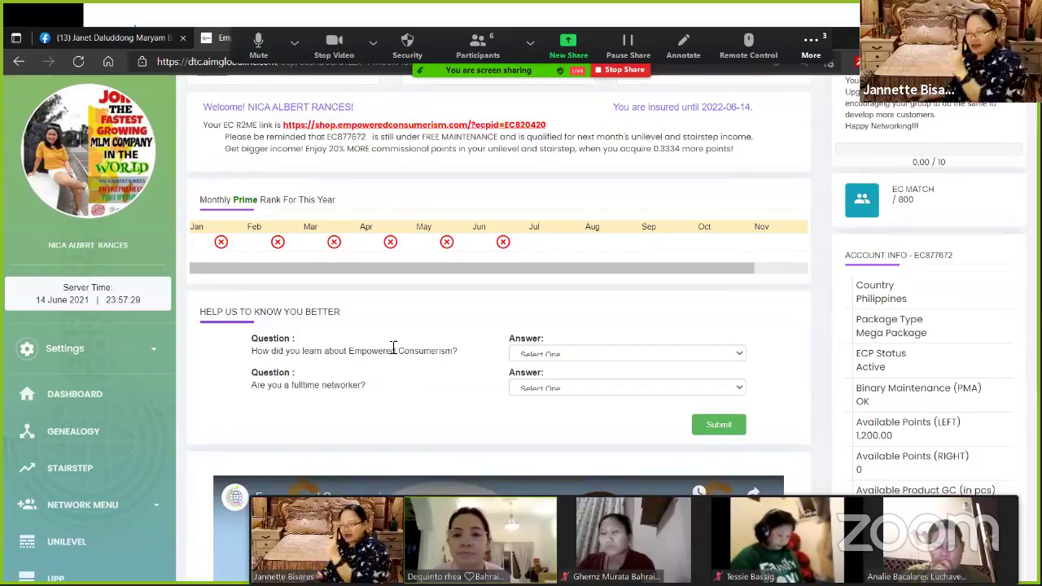
pyautogui.scroll(-1, 431, 298)
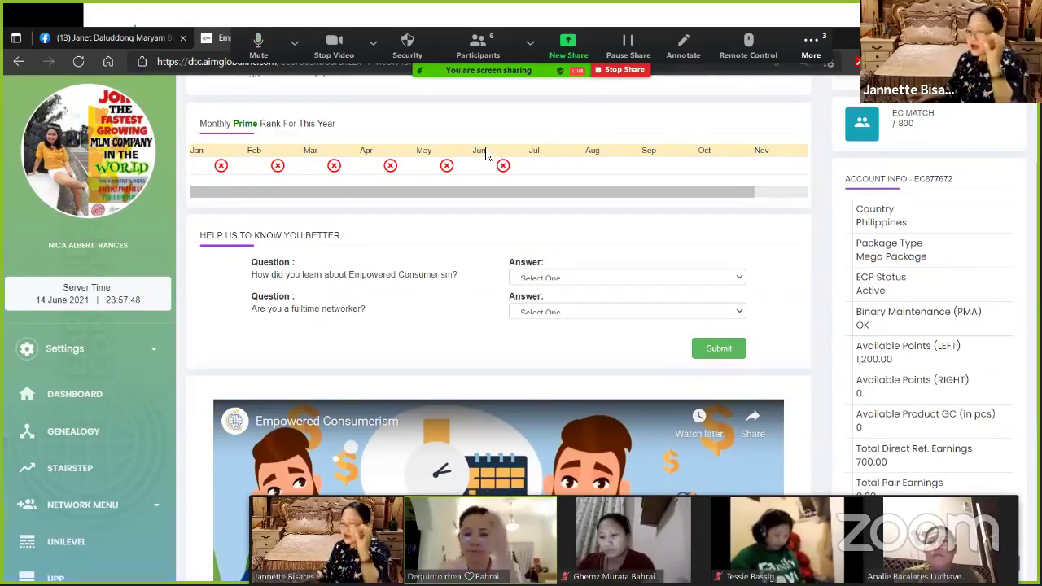
pyautogui.scroll(2, 488, 155)
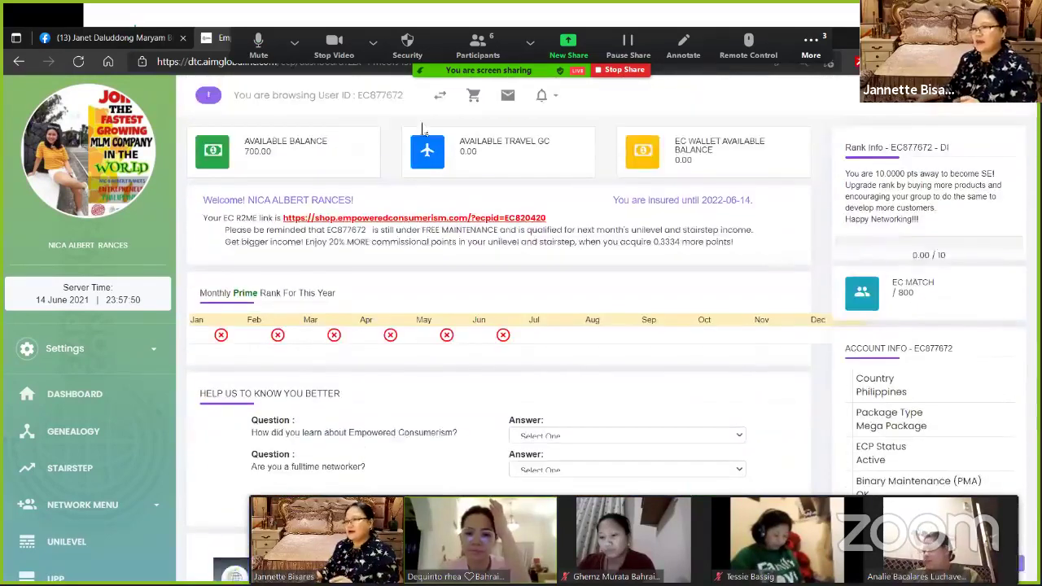
pyautogui.click(438, 97)
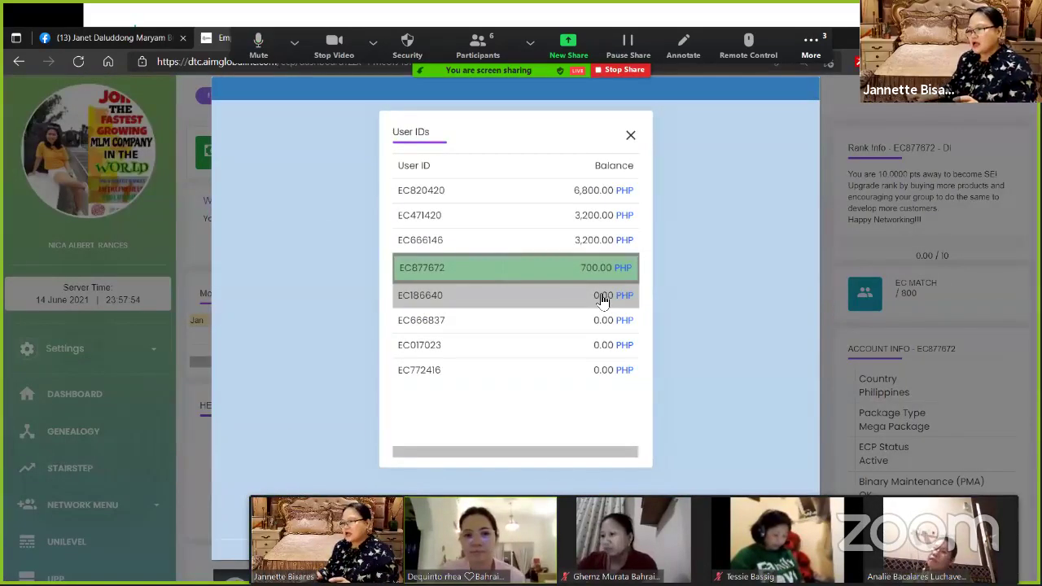
pyautogui.click(602, 300)
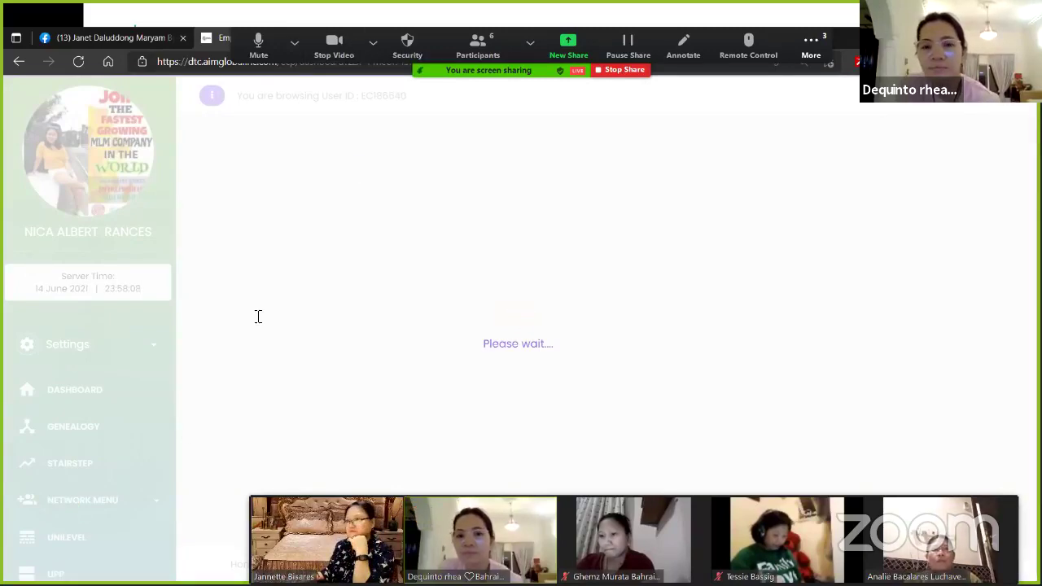
pyautogui.scroll(-3, 289, 289)
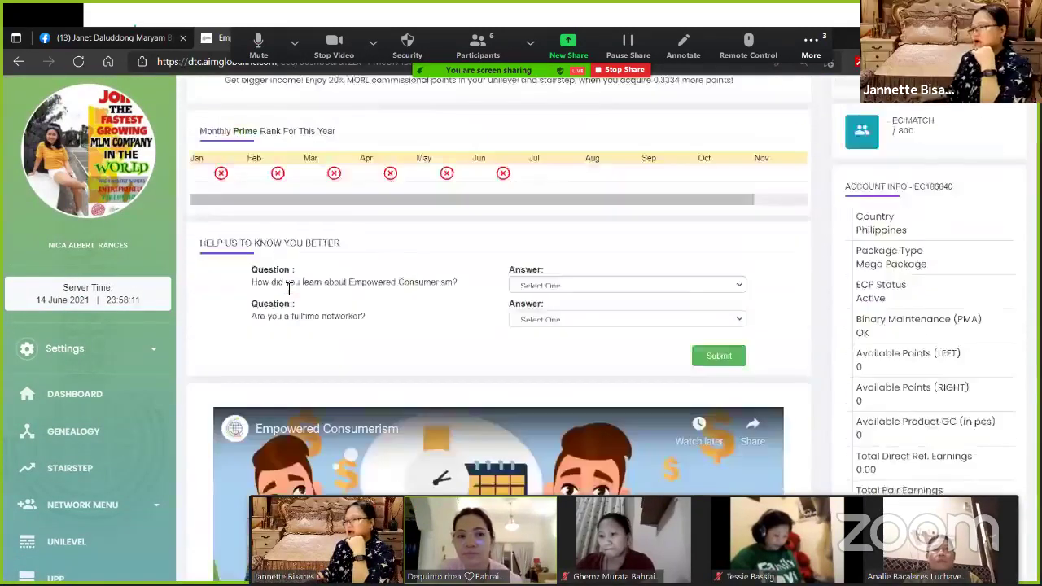
pyautogui.scroll(-3, 289, 289)
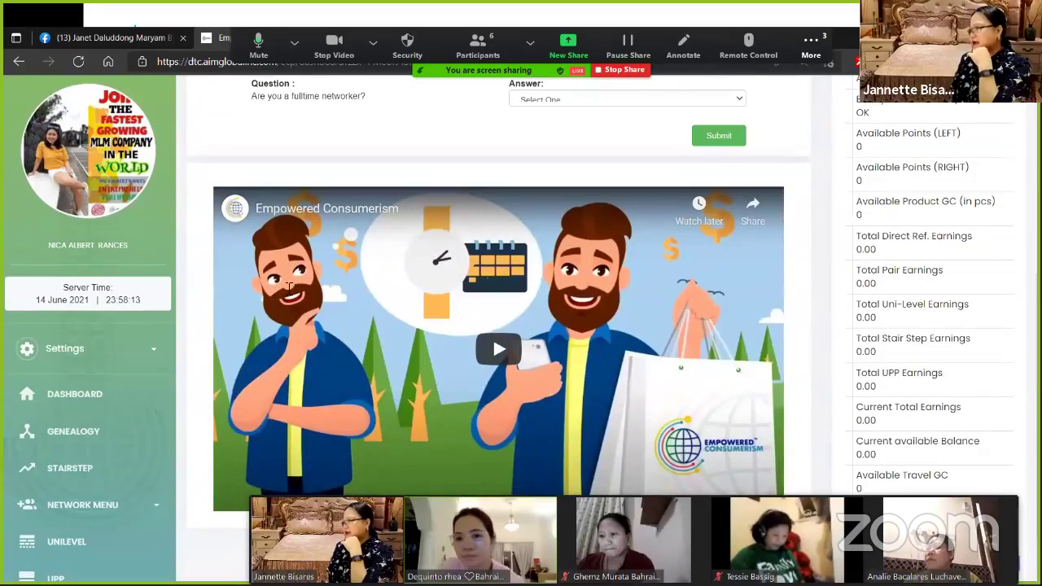
pyautogui.scroll(1, 311, 309)
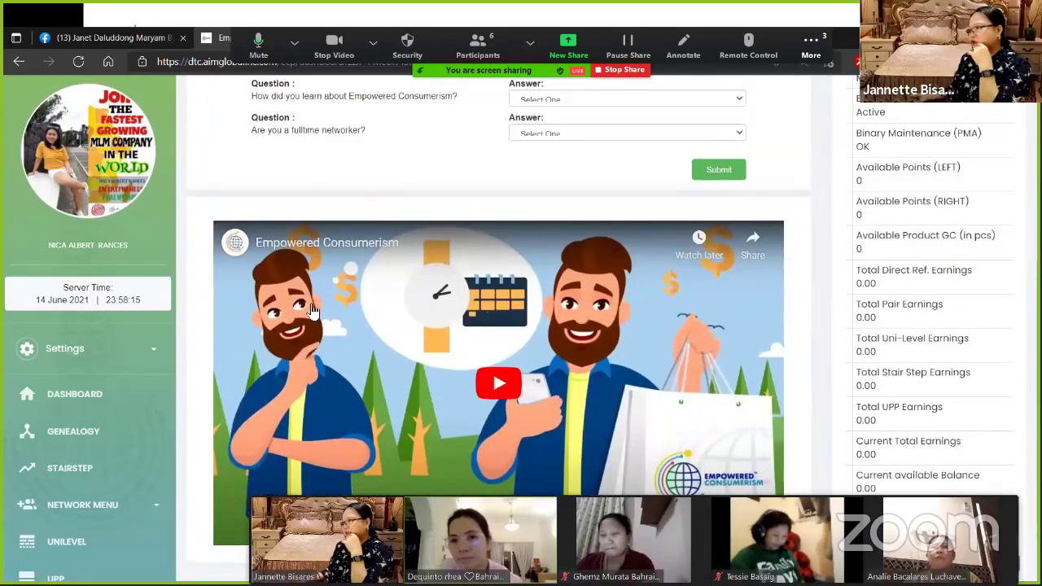
pyautogui.scroll(5, 312, 310)
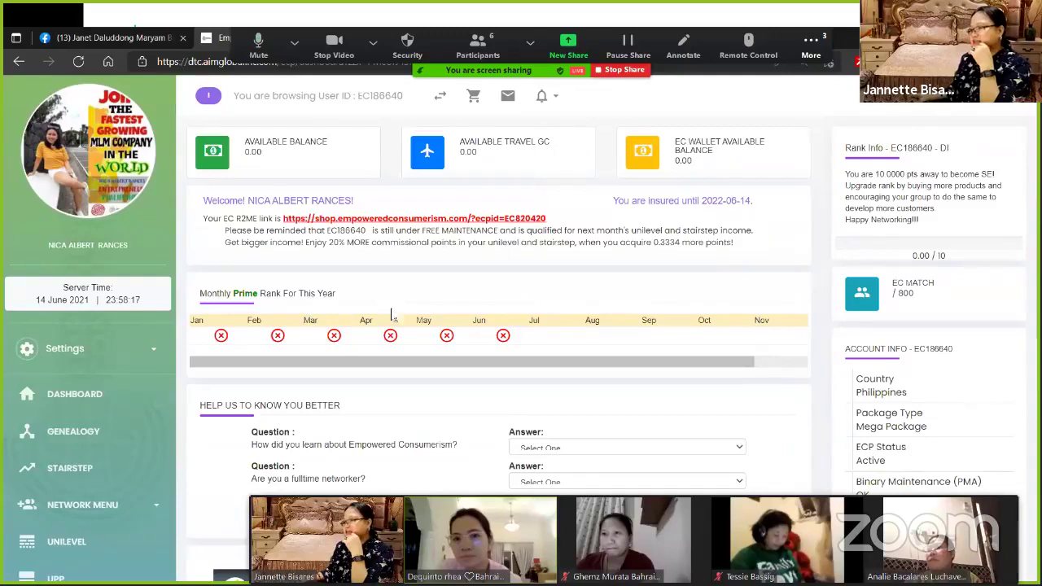
pyautogui.scroll(-3, 443, 308)
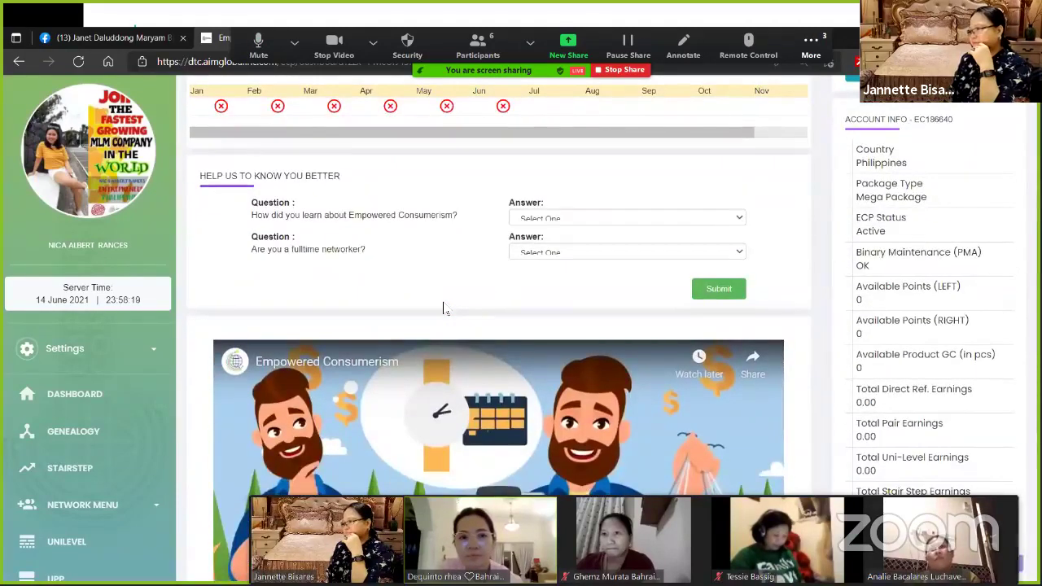
pyautogui.scroll(-3, 443, 308)
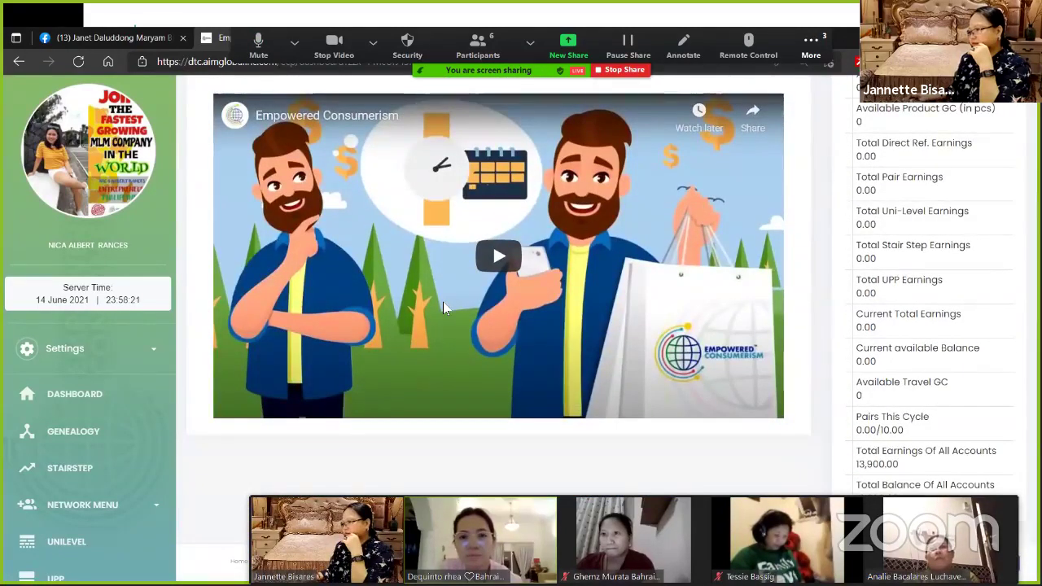
pyautogui.scroll(6, 443, 307)
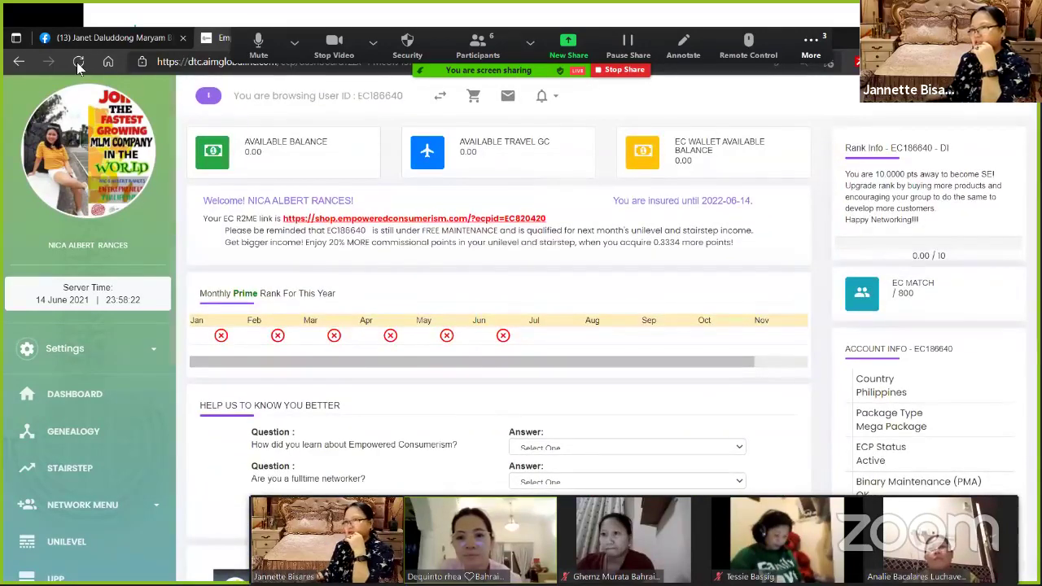
pyautogui.click(79, 64)
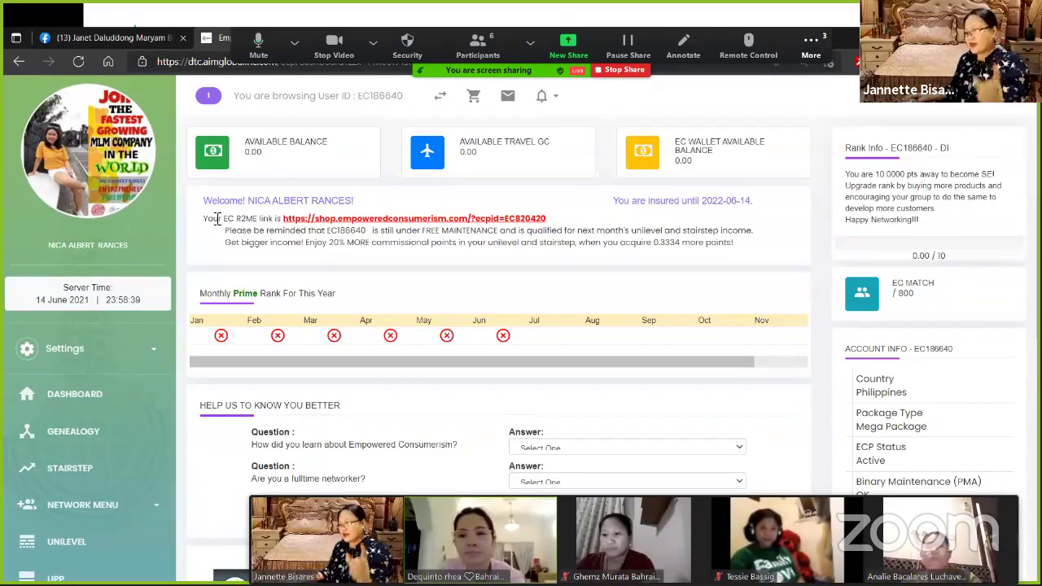
pyautogui.scroll(-4, 233, 300)
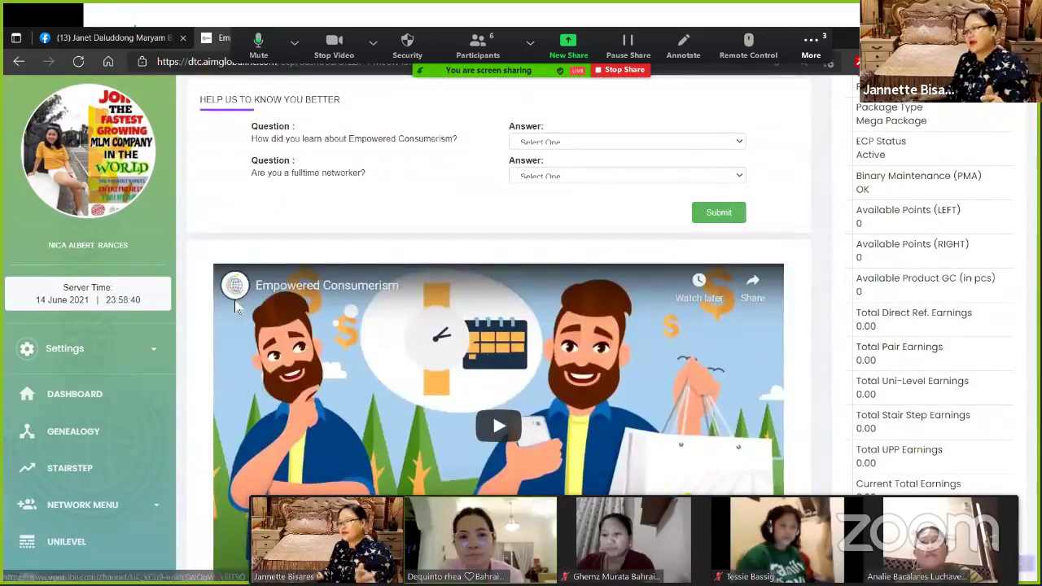
pyautogui.scroll(4, 236, 306)
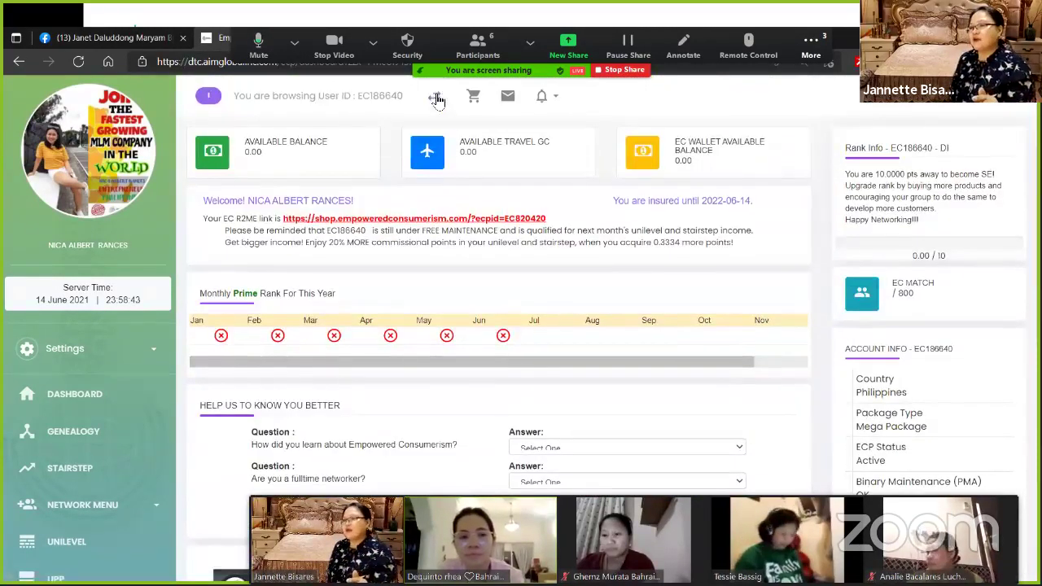
pyautogui.click(436, 97)
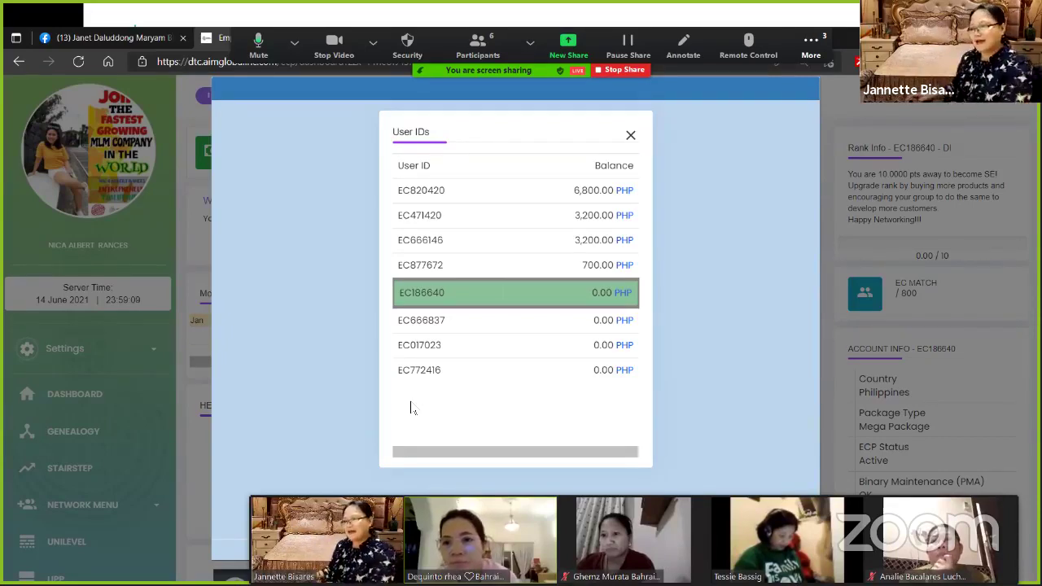
pyautogui.click(631, 137)
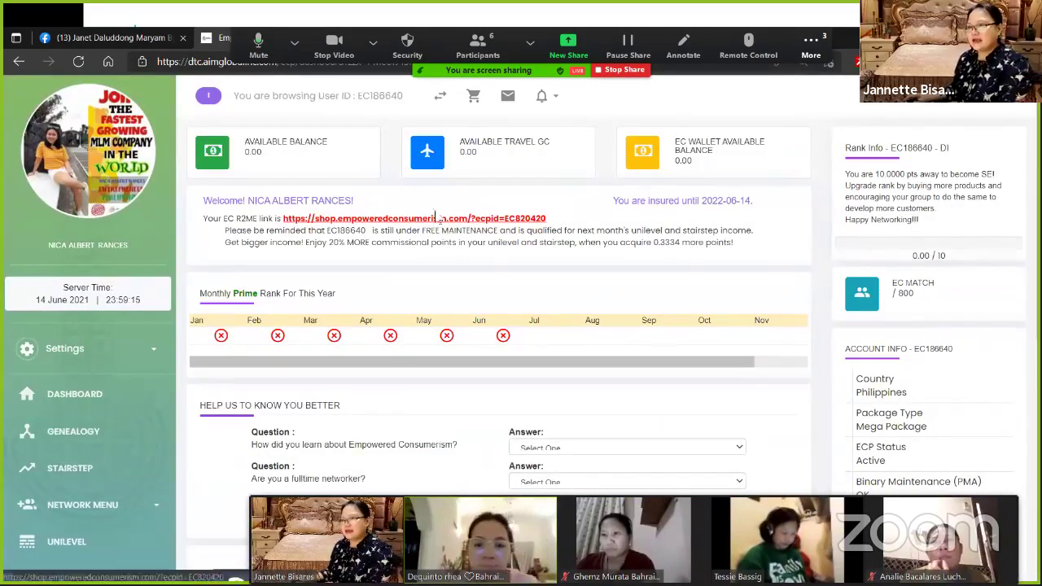
pyautogui.click(439, 96)
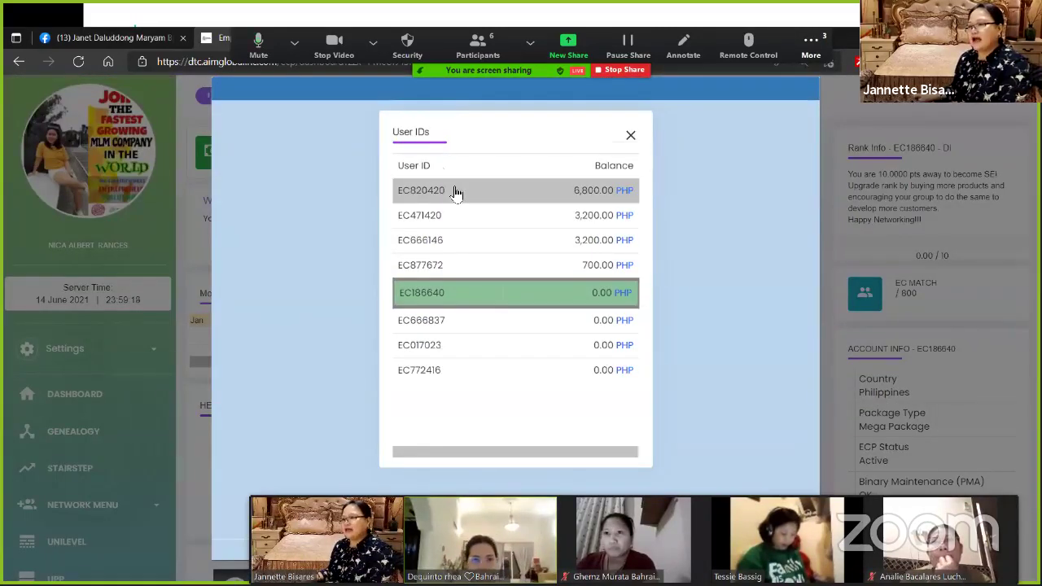
pyautogui.click(456, 194)
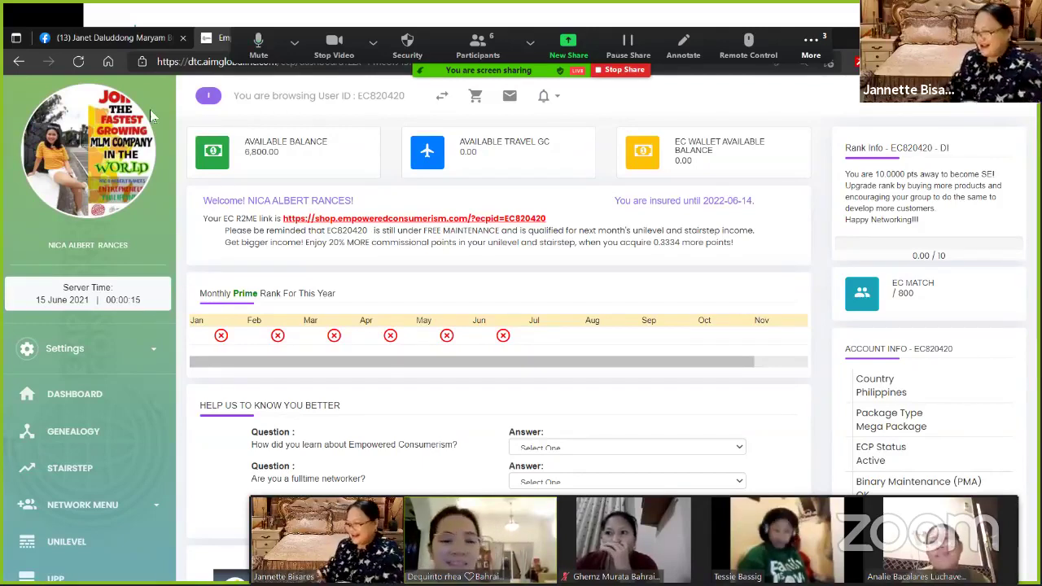
pyautogui.scroll(-2, 676, 387)
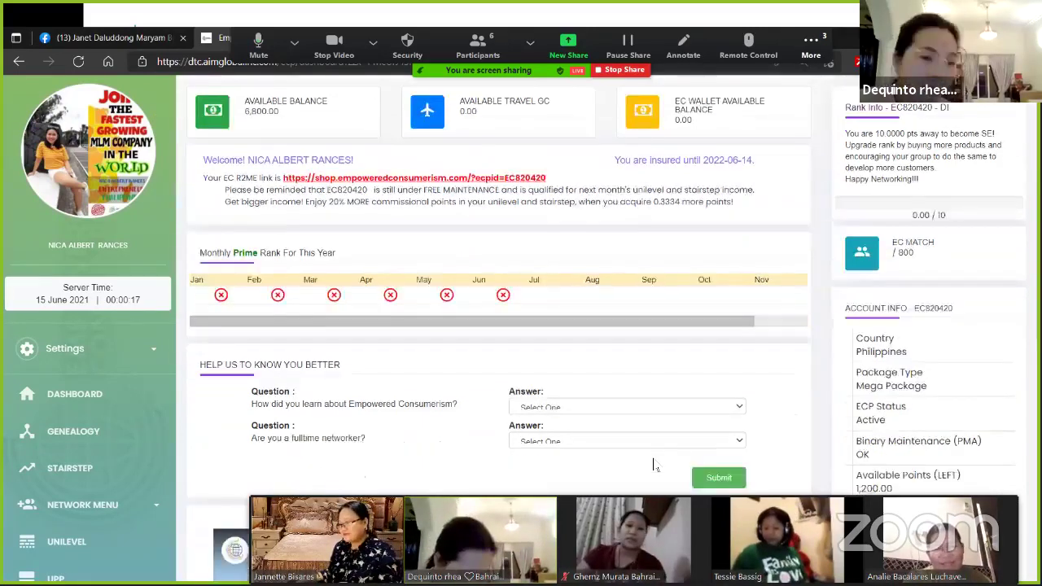
pyautogui.scroll(2, 560, 354)
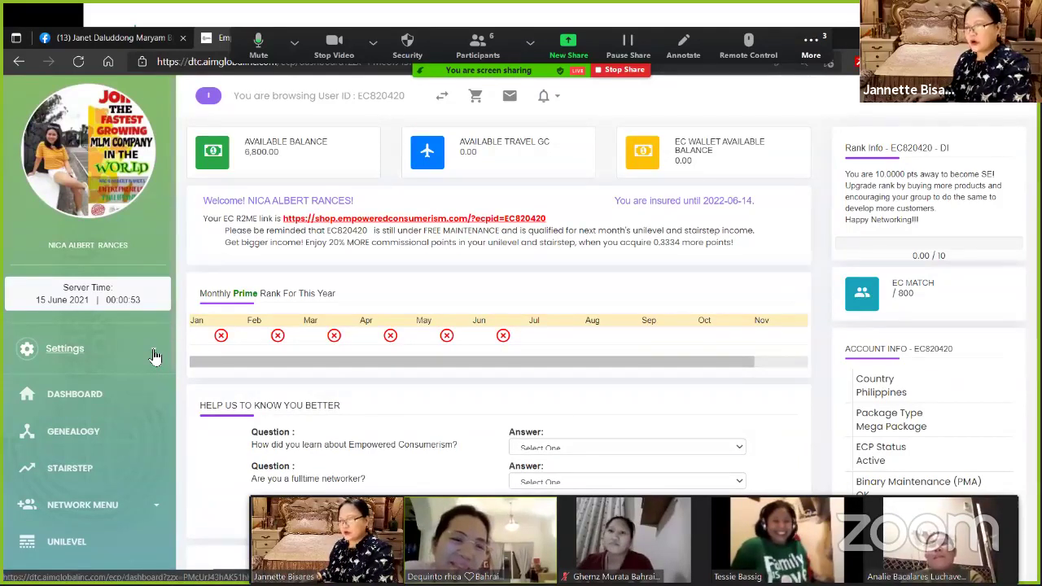
# Open Reorder under the sidebar's Network Menu, showing the single NWREG entry dated May 16 2021
pyautogui.scroll(-2, 144, 367)
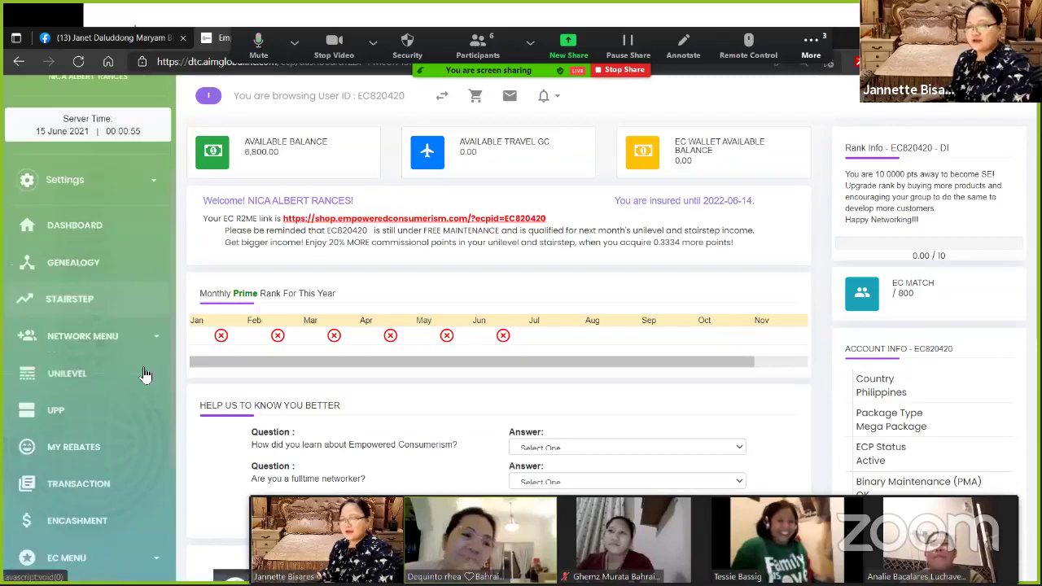
pyautogui.click(163, 339)
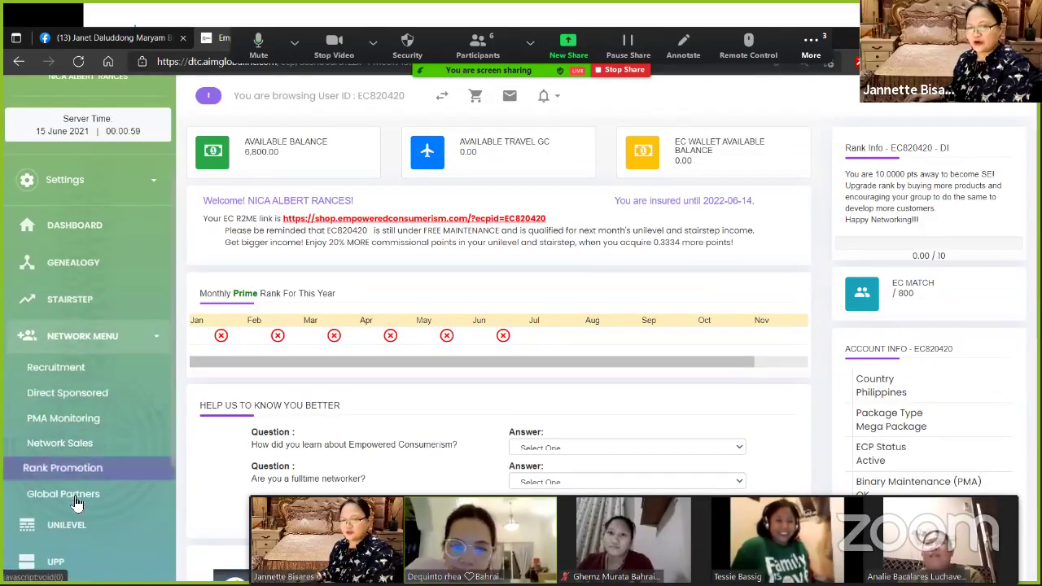
pyautogui.scroll(-1, 106, 461)
pyautogui.scroll(3, 121, 390)
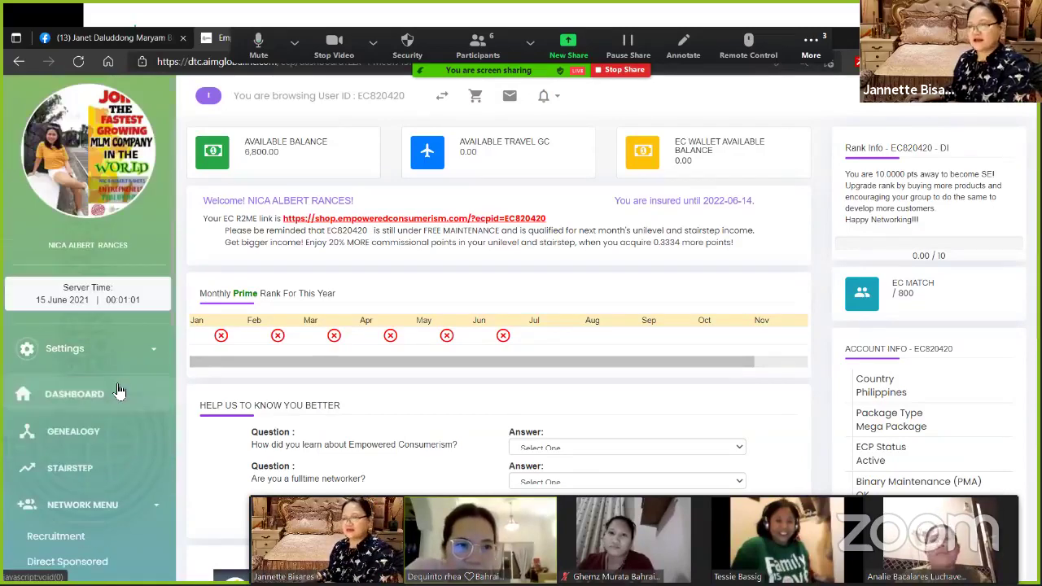
pyautogui.scroll(-1, 141, 393)
pyautogui.scroll(-3, 140, 397)
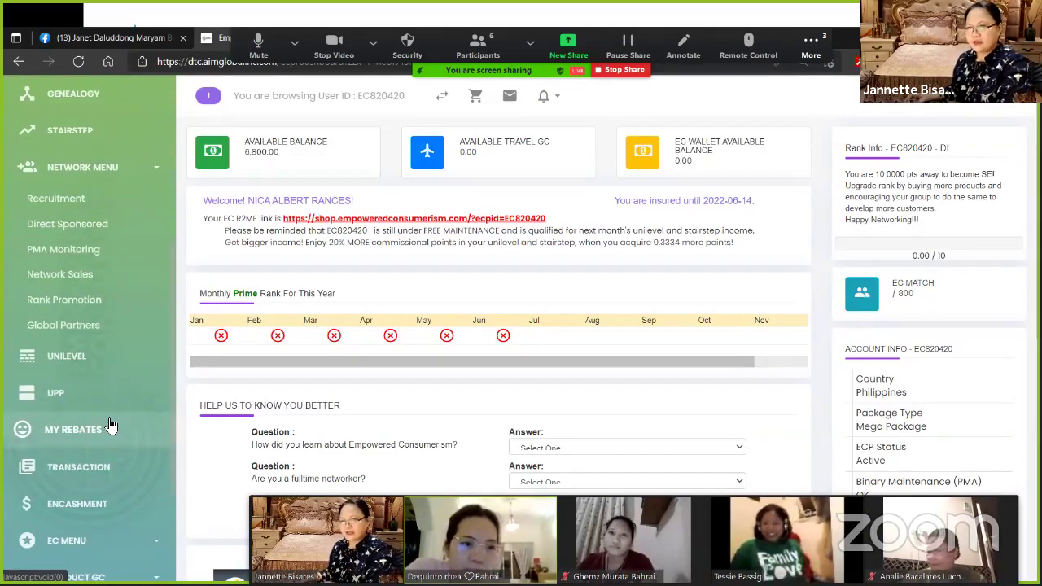
pyautogui.scroll(-2, 104, 399)
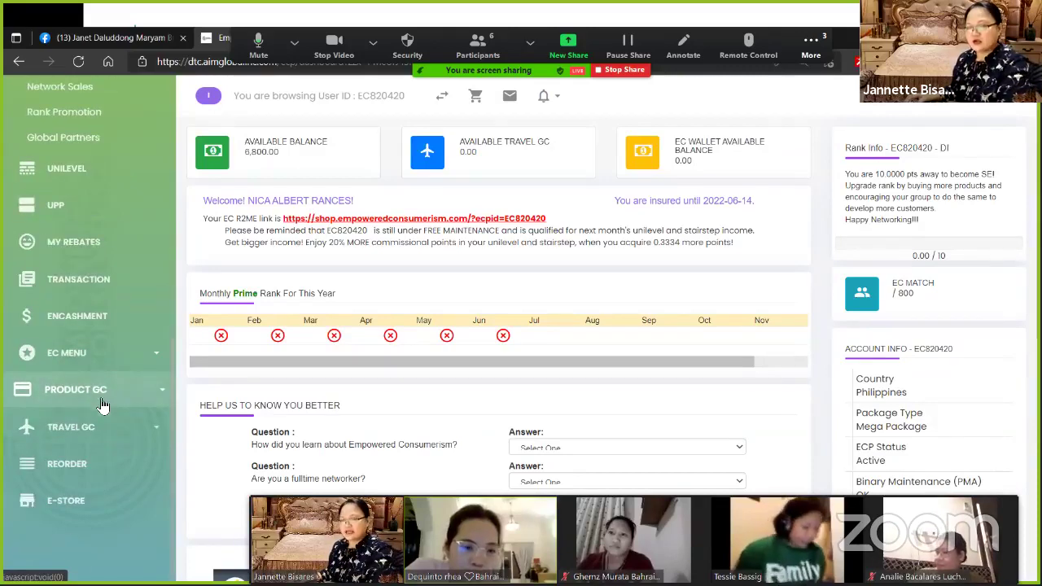
pyautogui.click(69, 463)
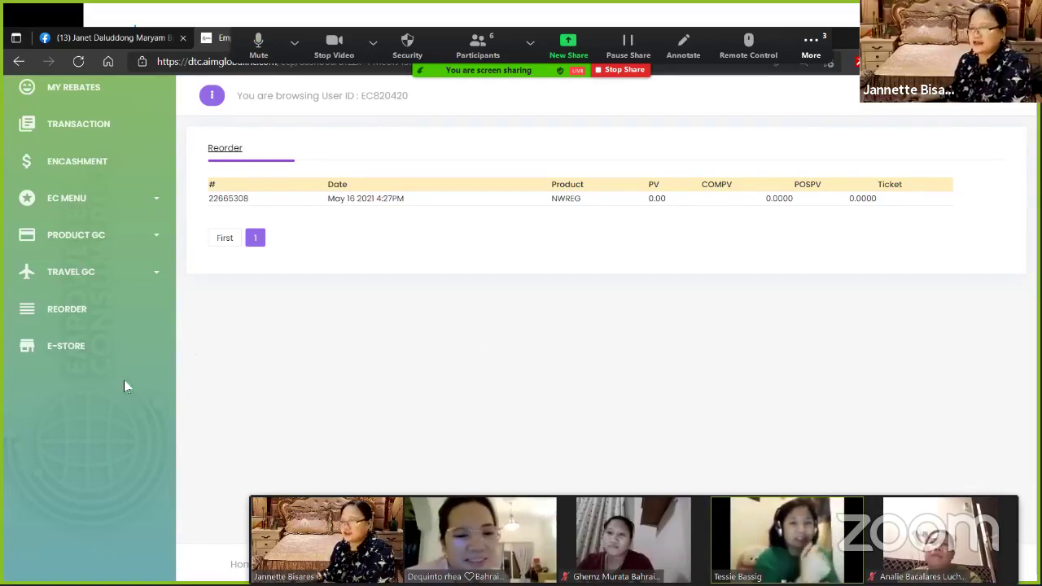
# Expand the sidebar's Settings options, then end the Zoom screen share with Alt+S
pyautogui.scroll(6, 81, 383)
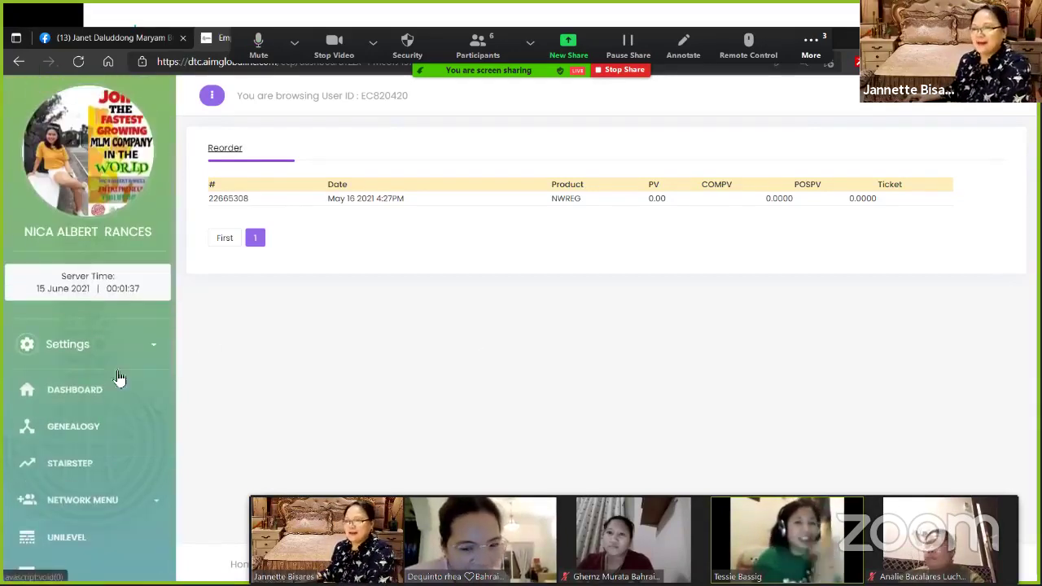
pyautogui.click(156, 350)
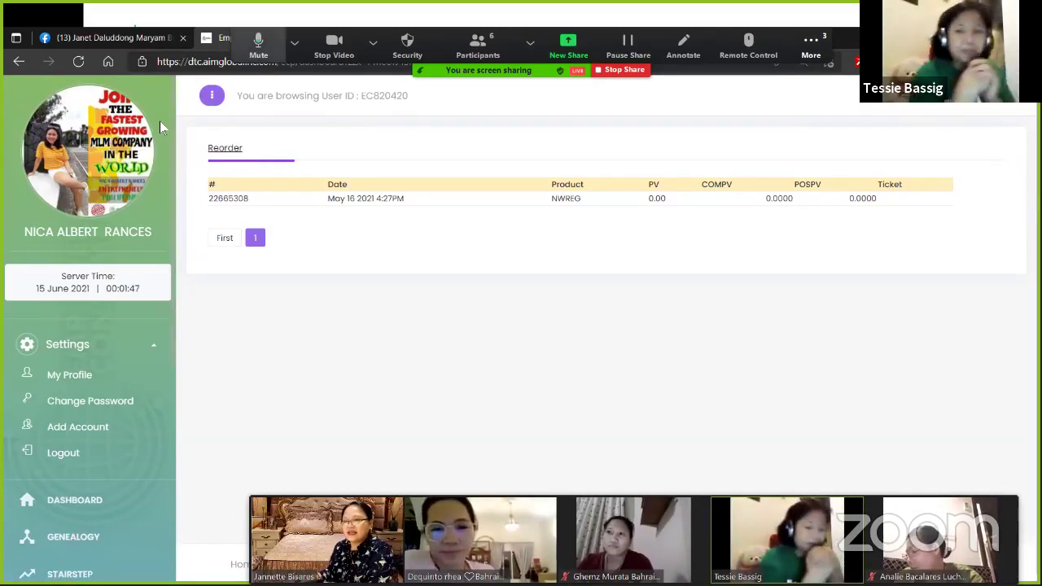
pyautogui.hotkey('alt', 's')
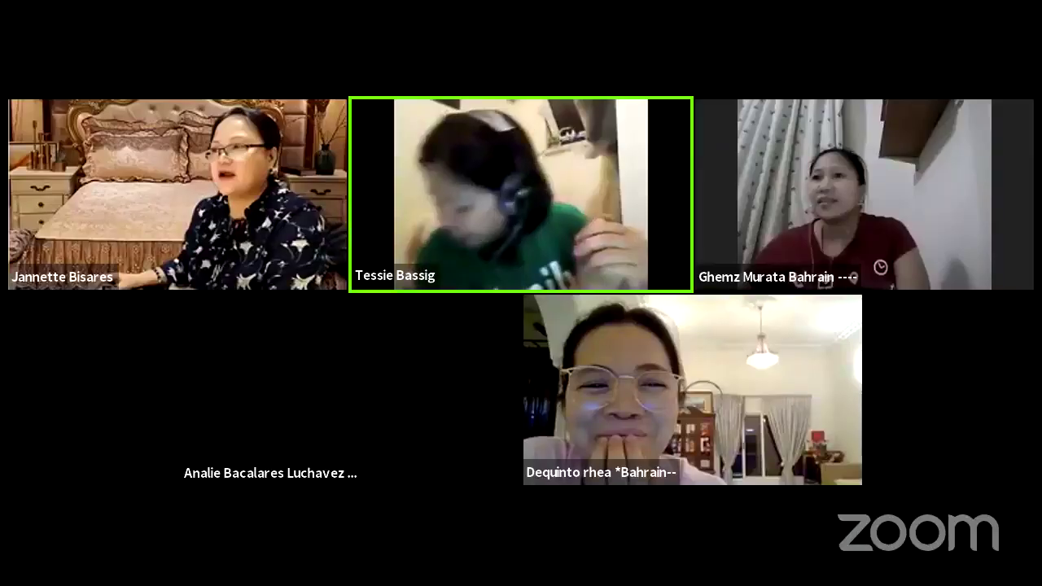